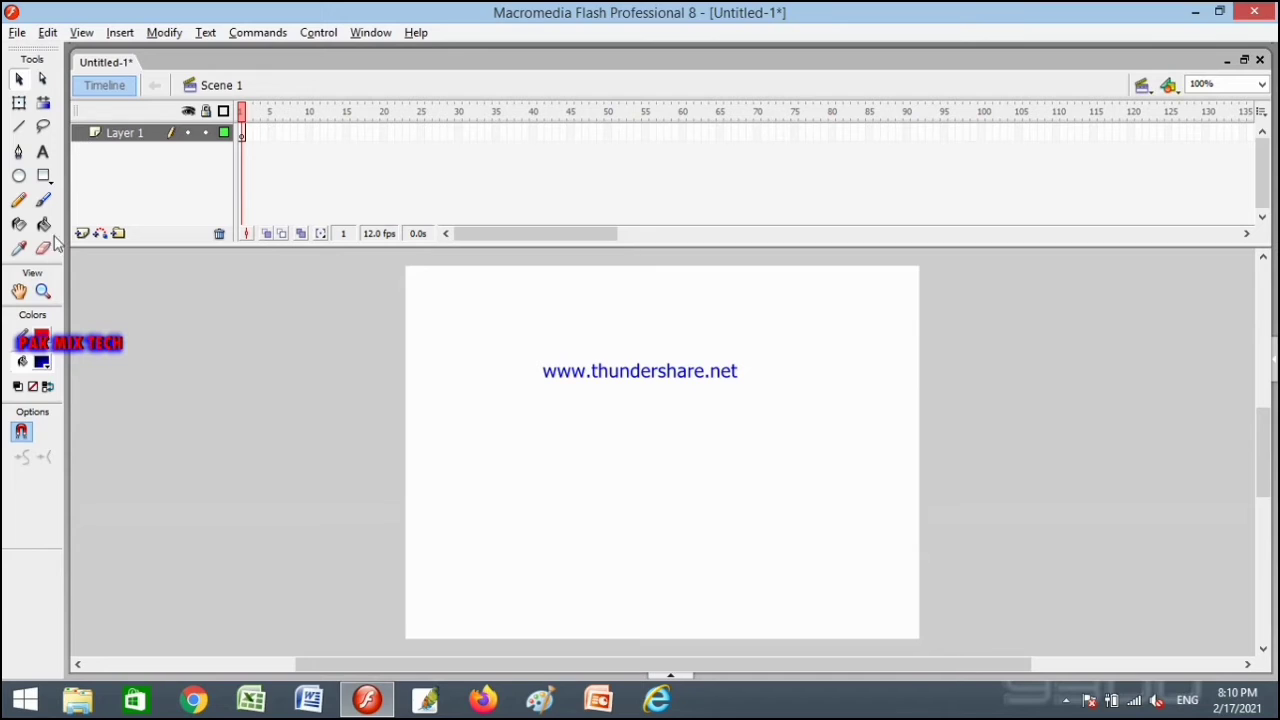
Step: Draw a circle filled with the blue radial gradient in the stage's upper-left corner
click(44, 362)
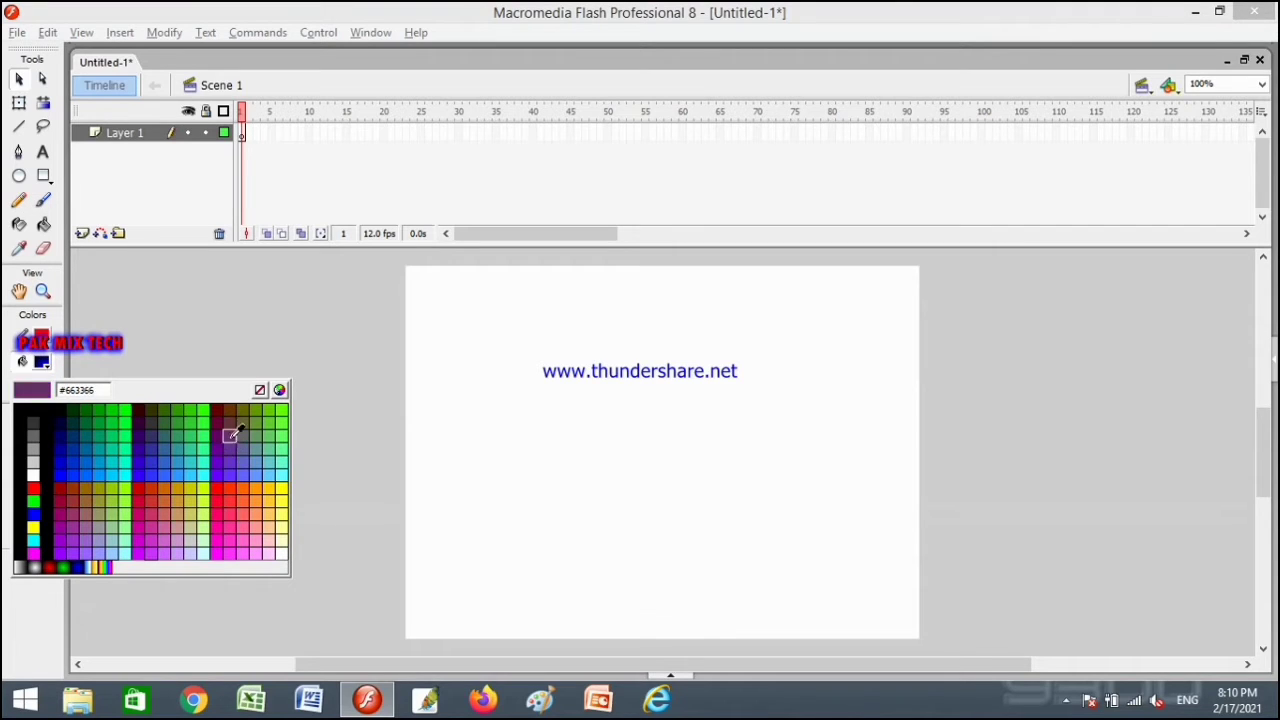
click(84, 563)
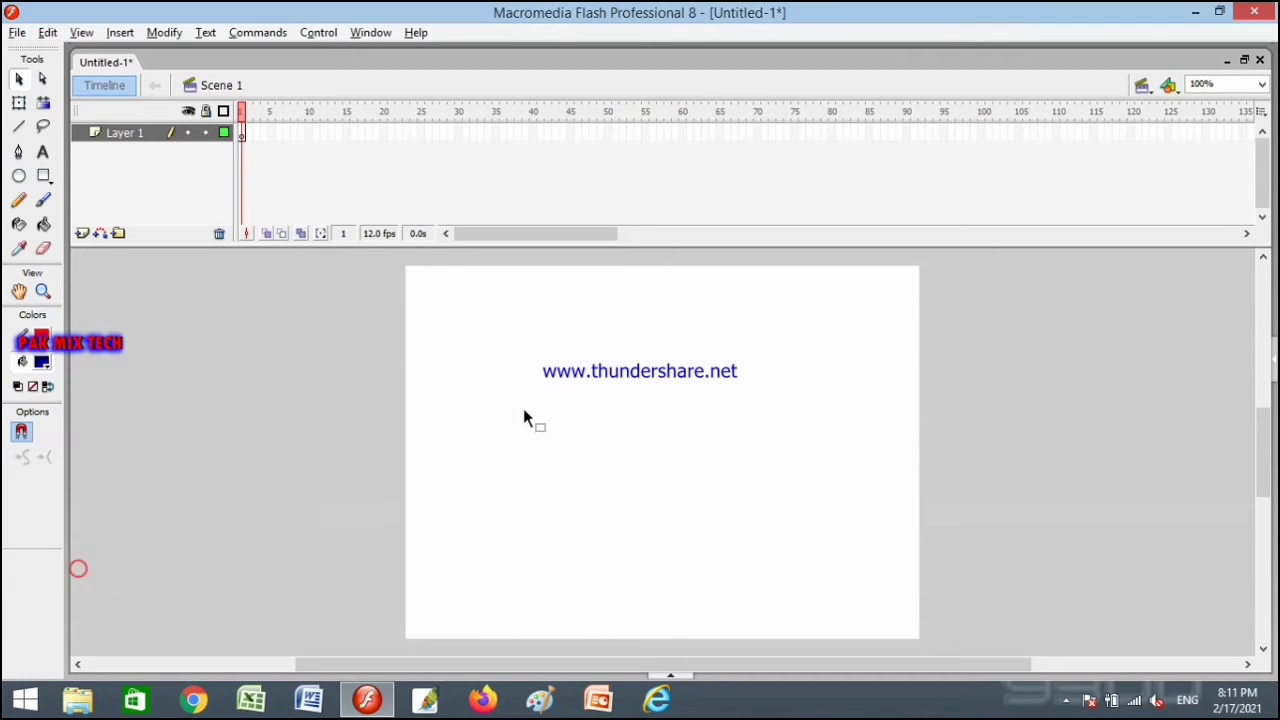
click(19, 176)
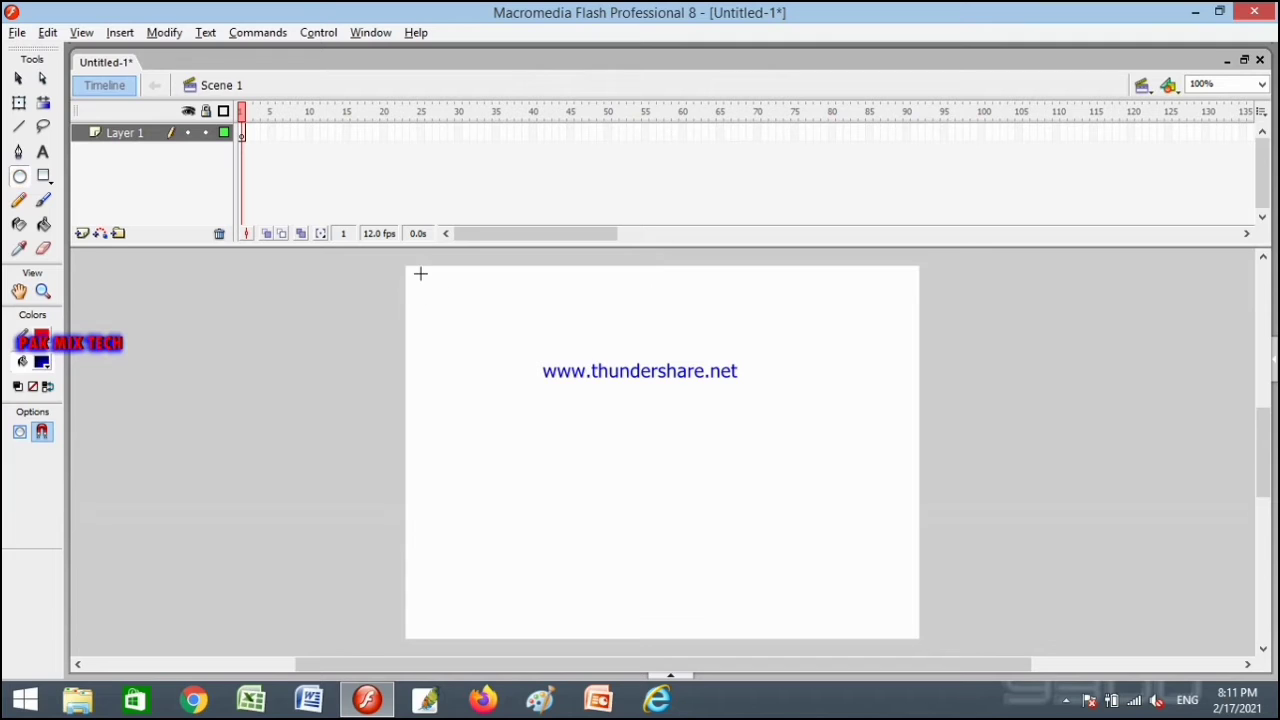
mouse_move(414, 274)
mouse_down()
mouse_move(431, 305)
mouse_move(483, 341)
mouse_up()
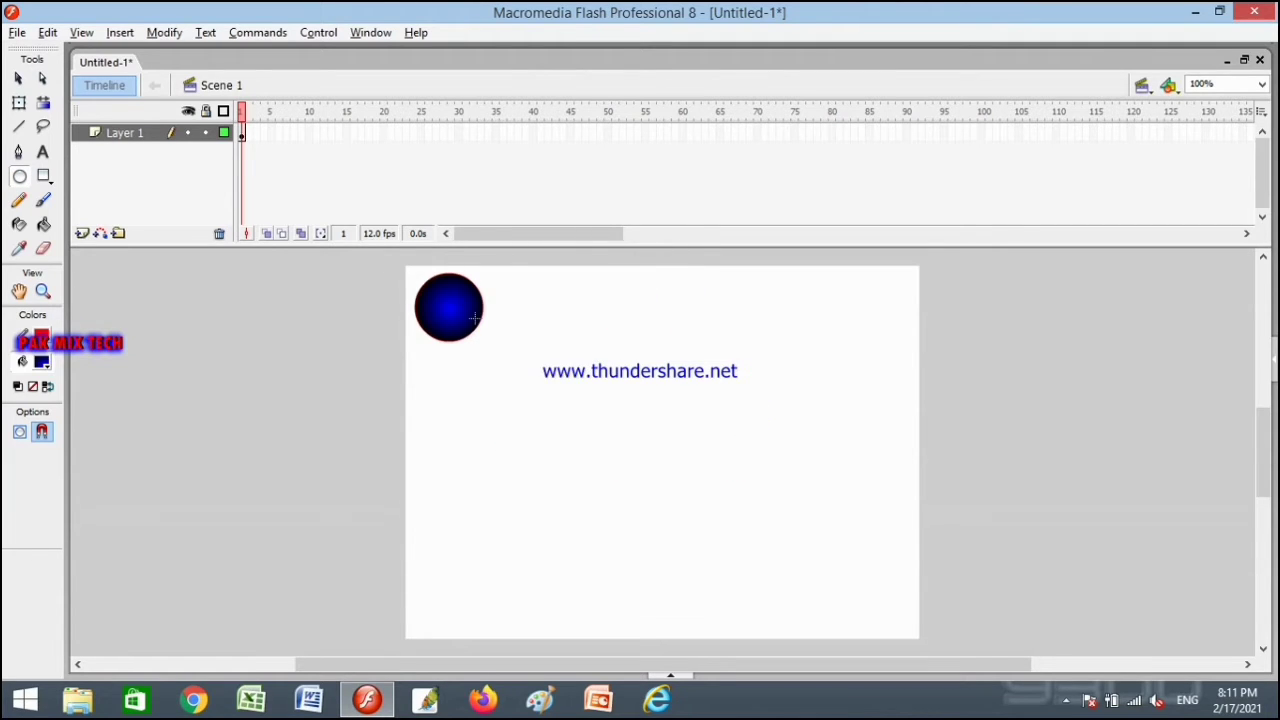
Step: Create a motion tween on frame 1 of Layer 1 and move the blue ball to the stage's upper-right corner
right_click(245, 143)
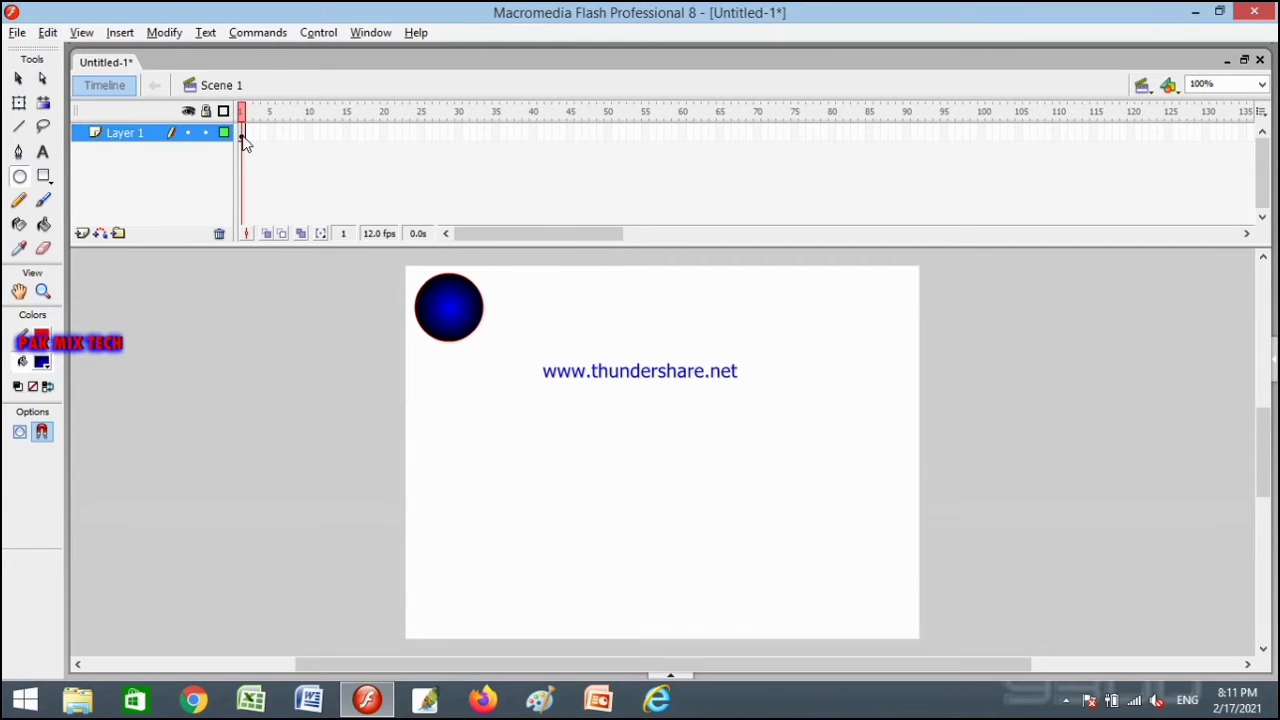
click(291, 147)
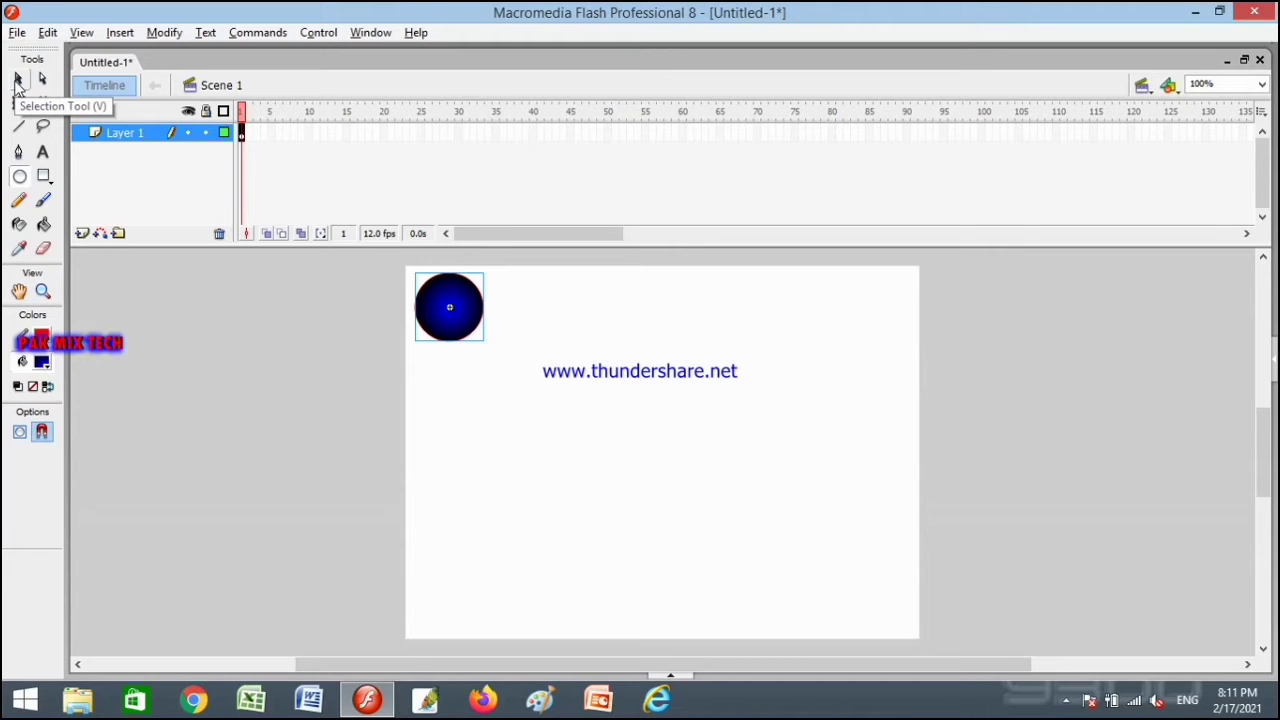
click(17, 82)
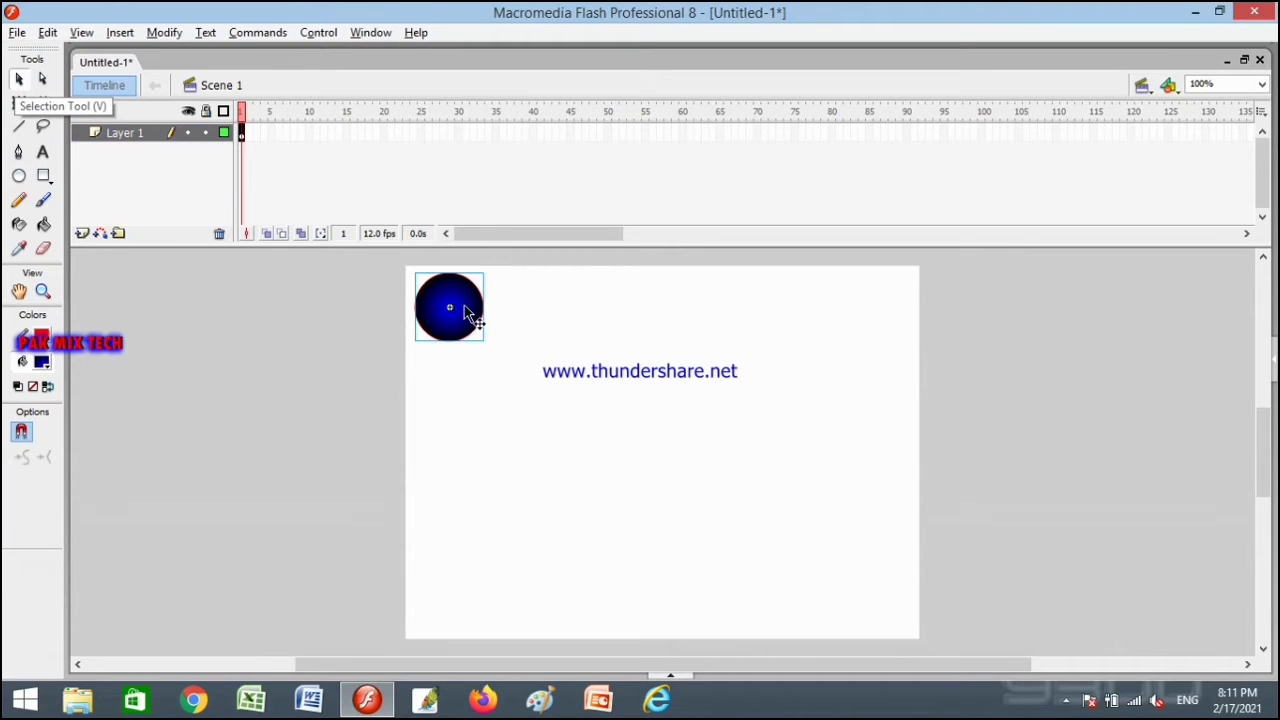
drag(465, 305, 893, 306)
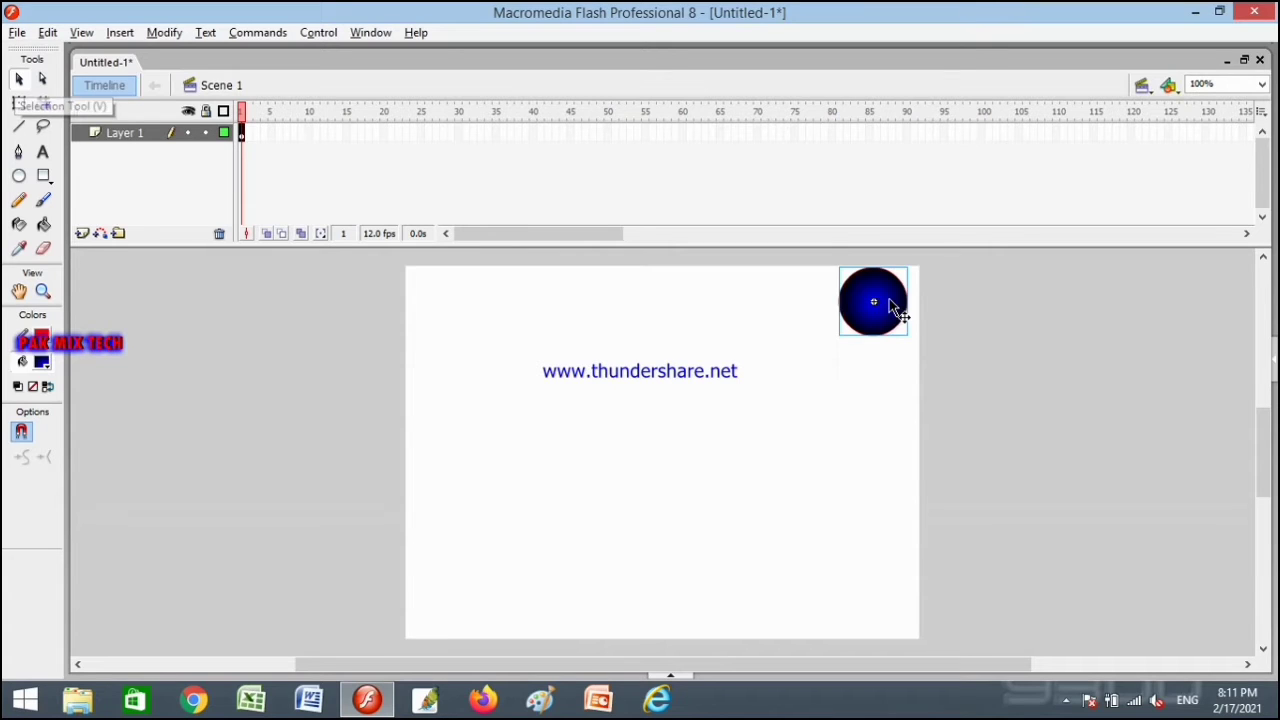
Step: Add keyframes at frames 5 and 10 of Layer 1, placing the blue ball in the stage's lower-right and lower-left corners respectively
click(271, 134)
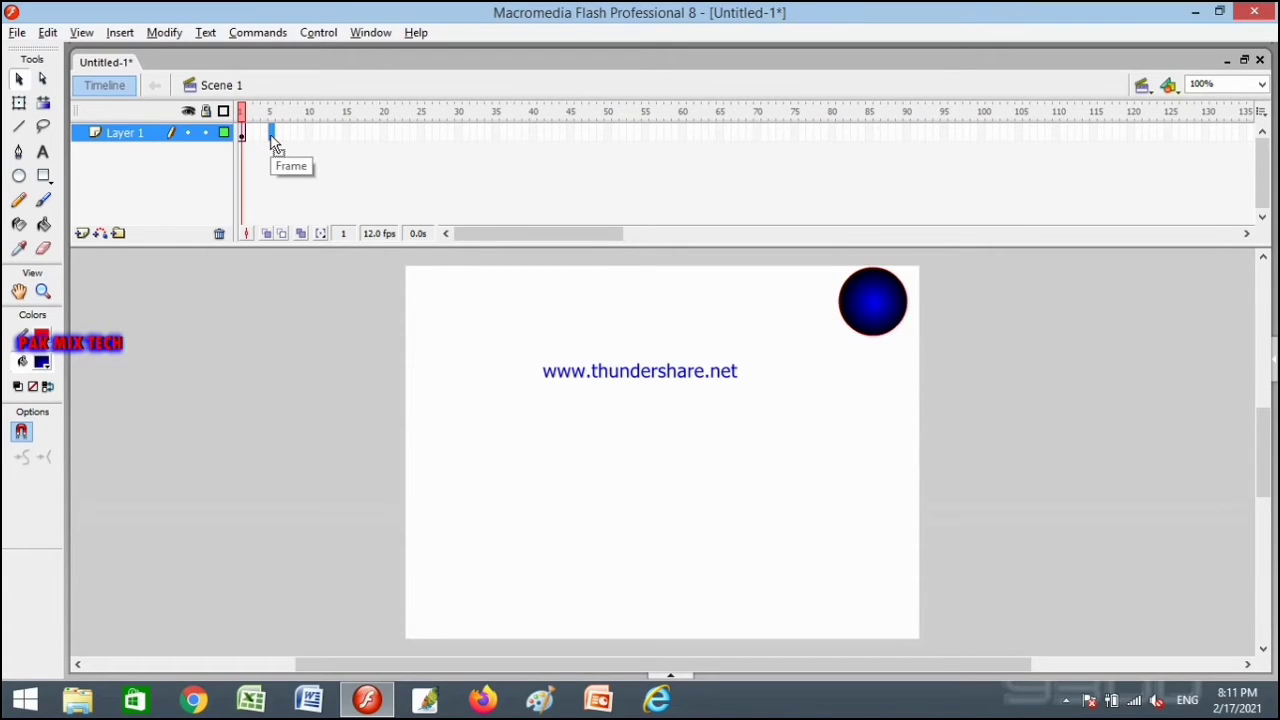
key(F6)
drag(871, 340, 886, 627)
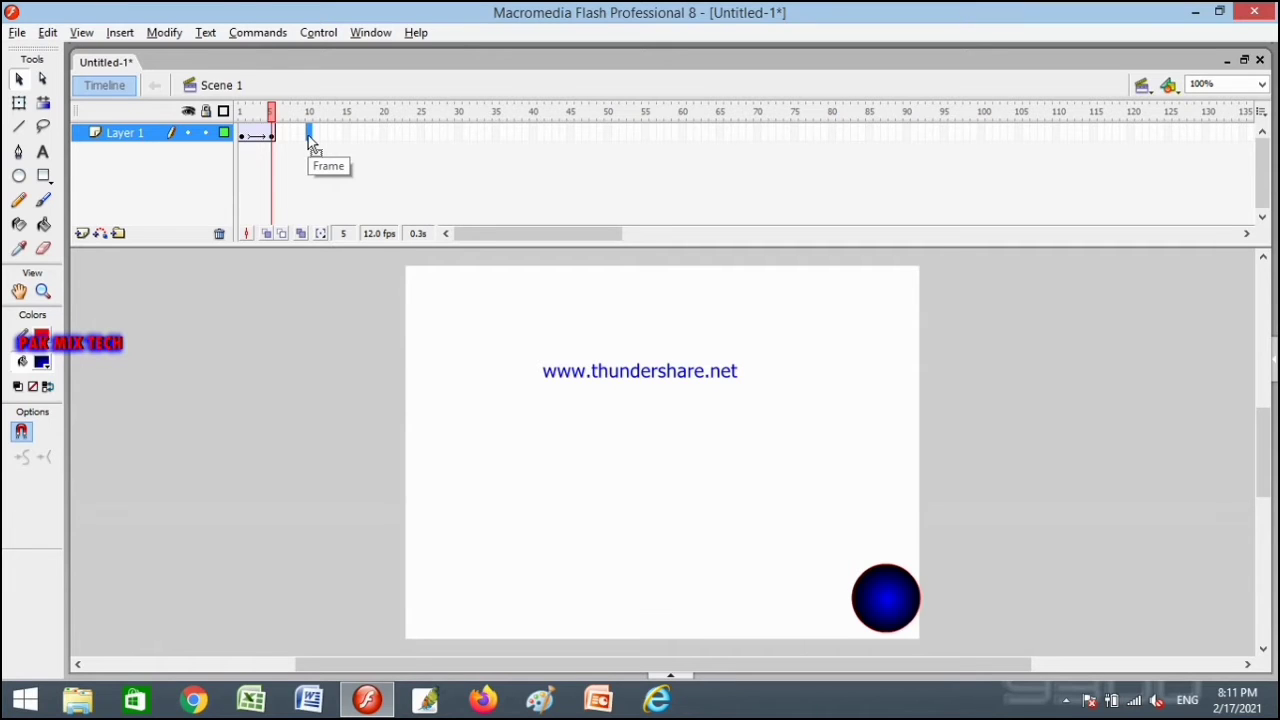
key(F6)
drag(868, 618, 433, 624)
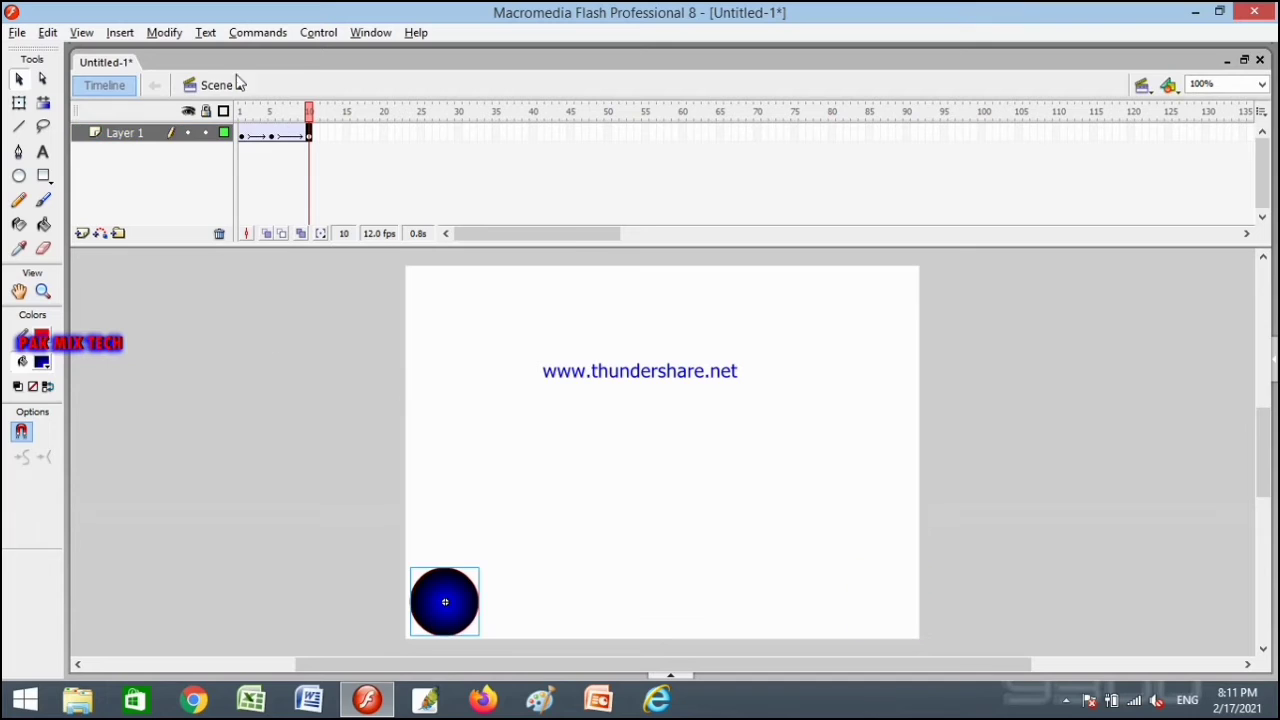
Step: Add keyframes at frames 15 and 20 of Layer 1, with the blue ball in the stage's upper-left corner
click(349, 135)
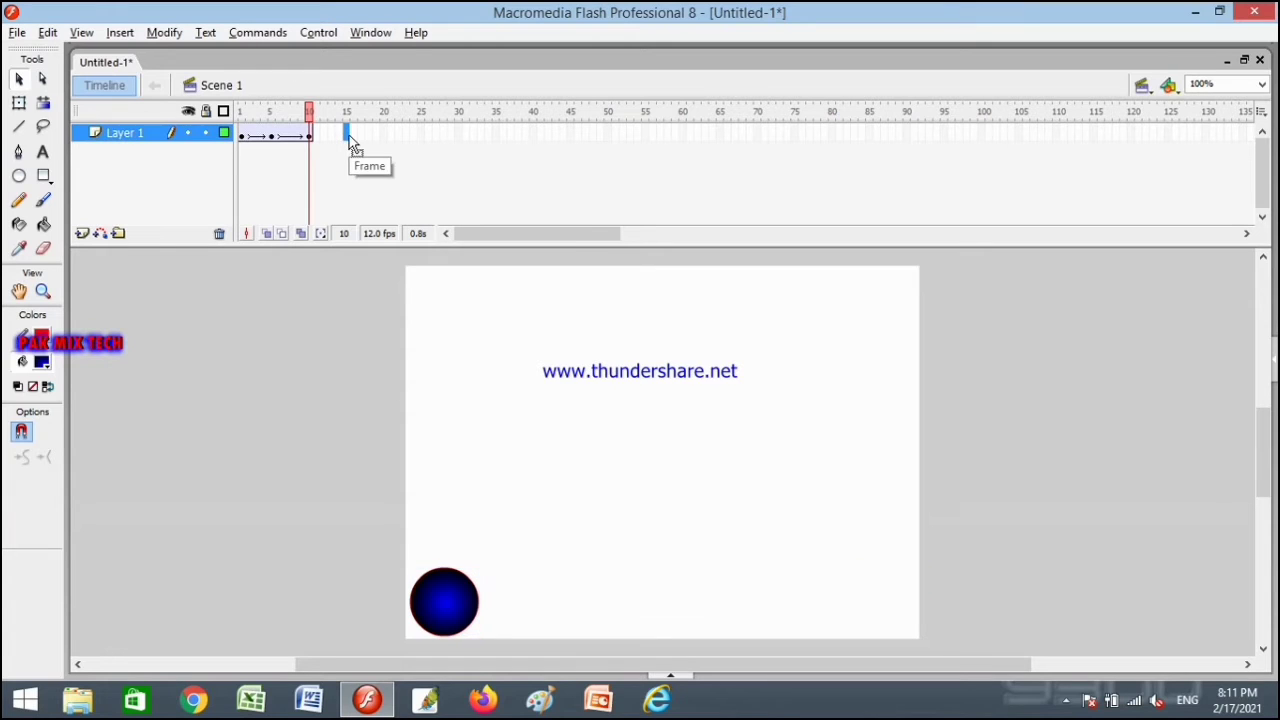
key(F6)
drag(437, 570, 439, 288)
click(386, 134)
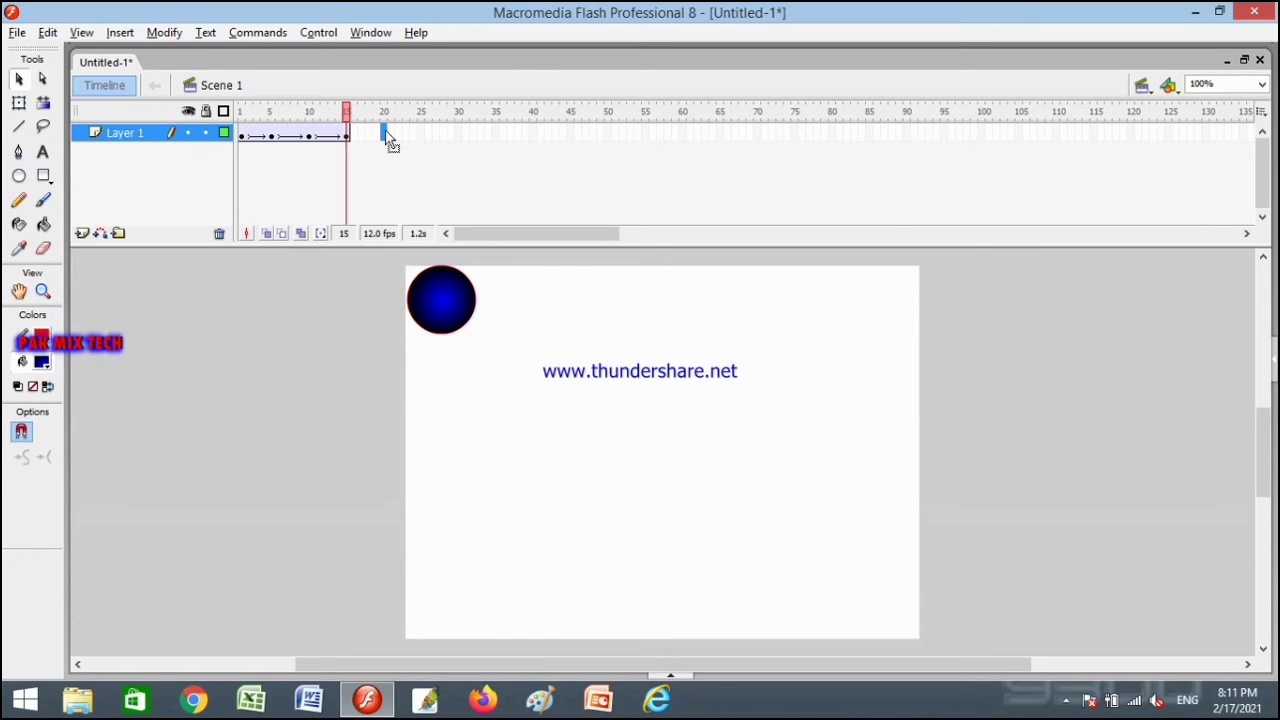
key(F6)
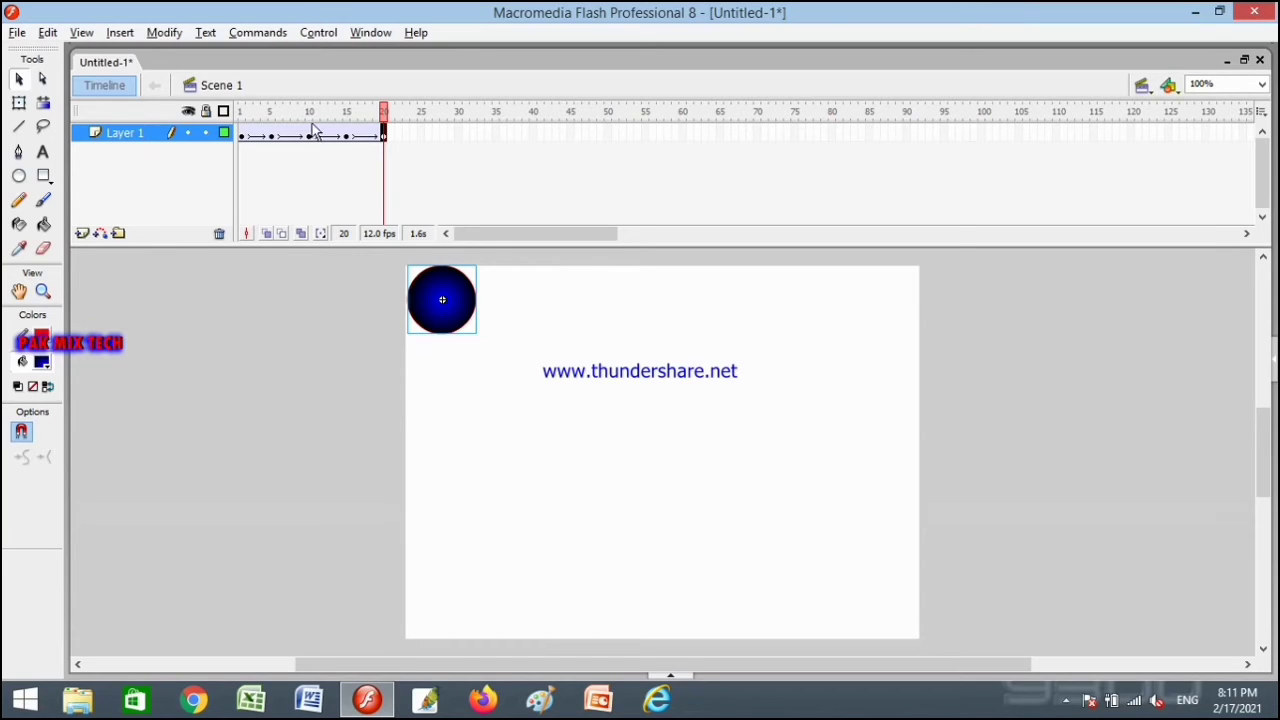
Step: Add a new layer and draw a circle with the green radial gradient fill in the stage's upper-right corner
click(83, 234)
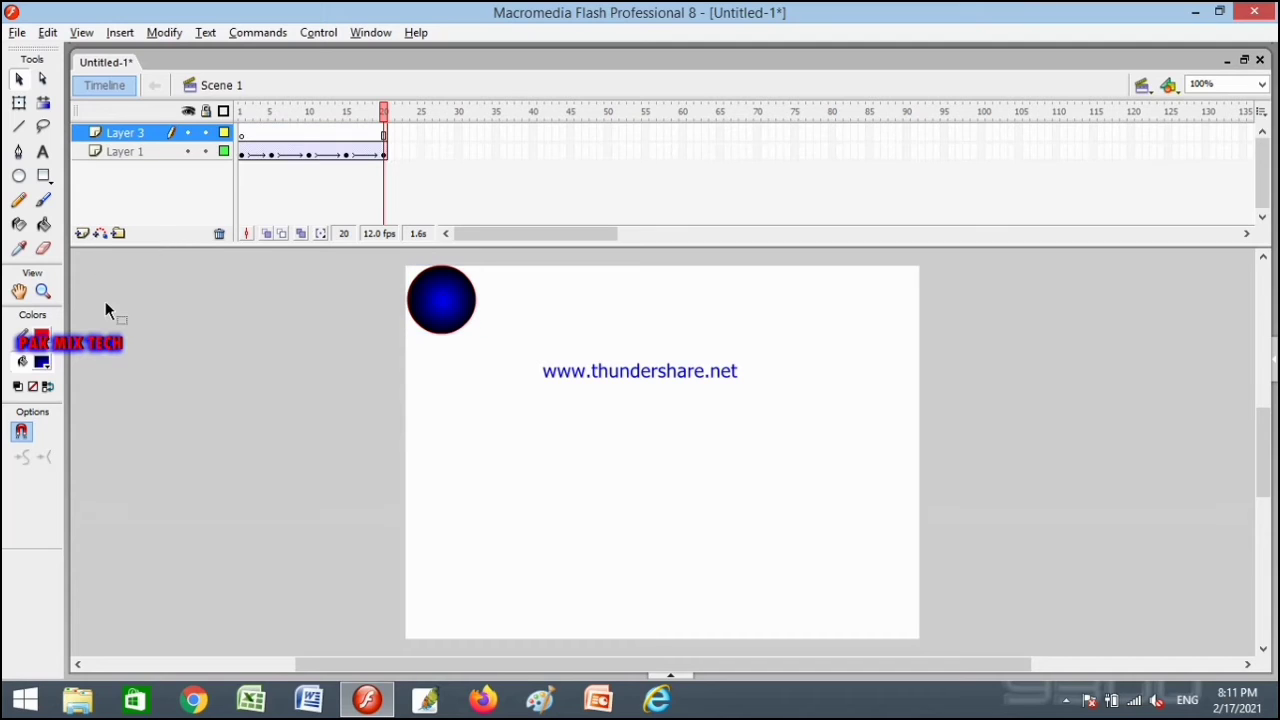
click(42, 362)
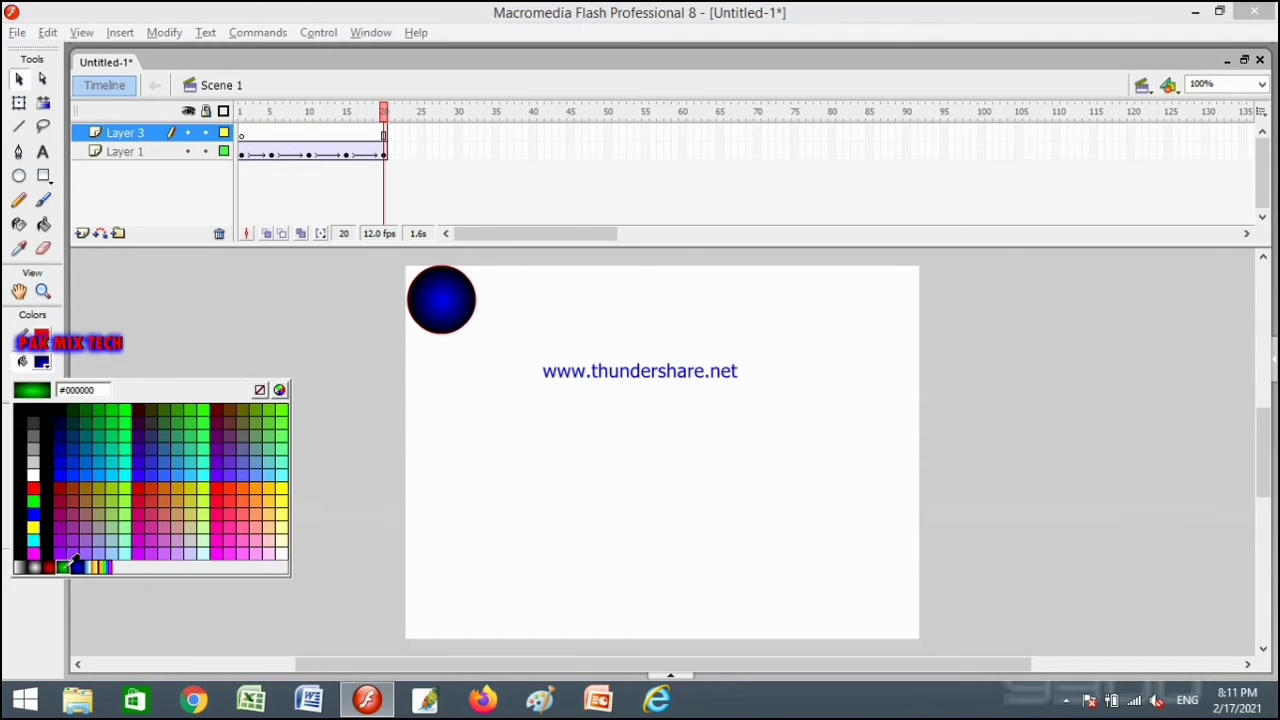
click(64, 567)
click(19, 175)
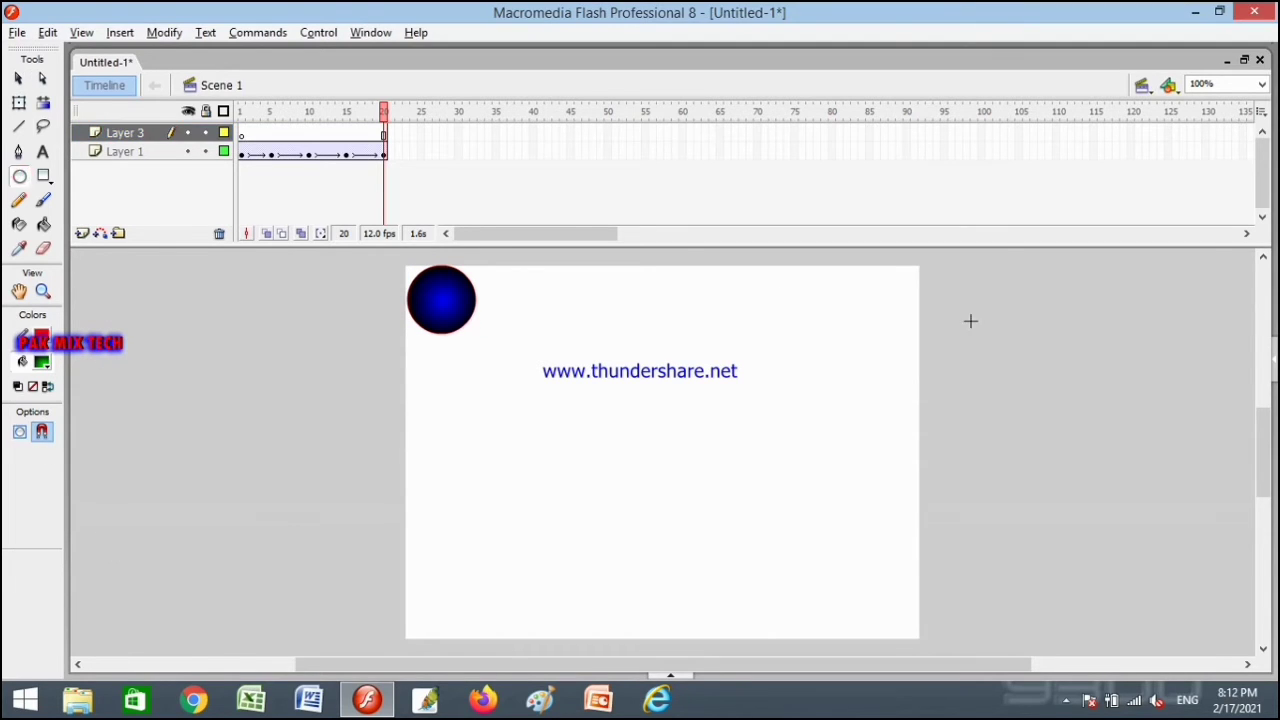
drag(837, 272, 908, 346)
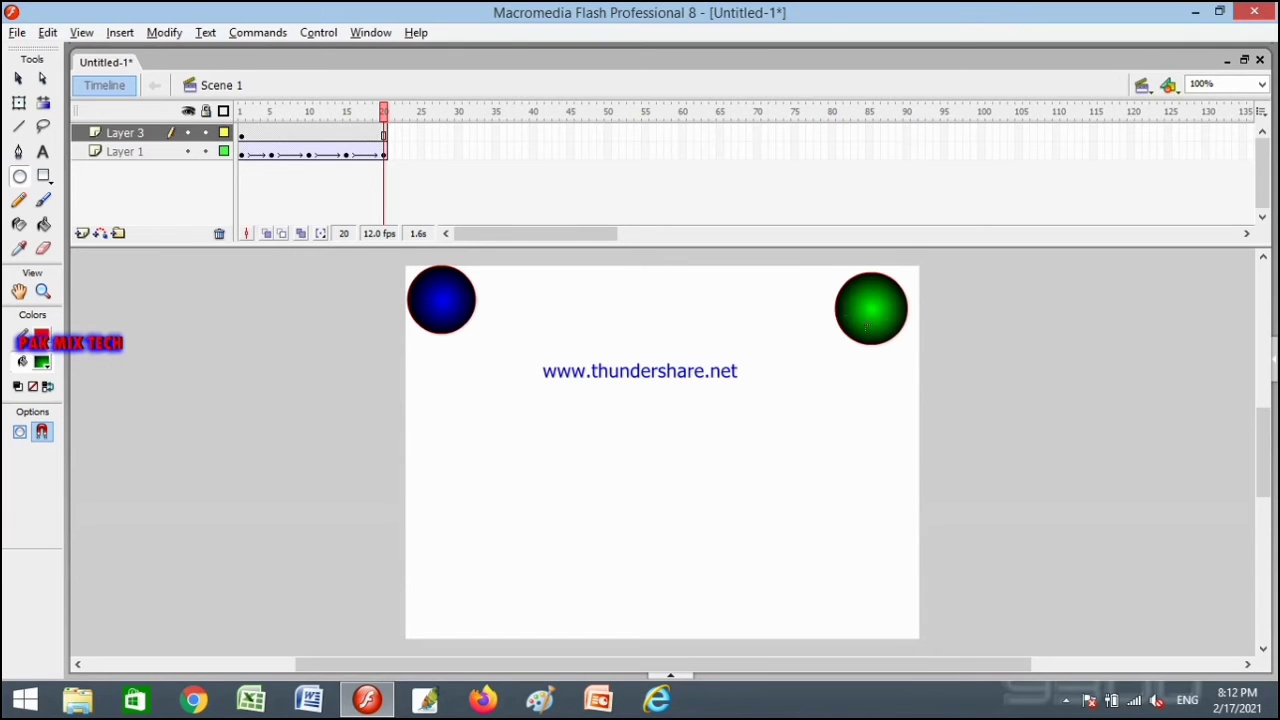
Step: Create a motion tween on frame 1 of Layer 3 and move the green ball to the stage's lower-right corner
click(242, 137)
right_click(245, 145)
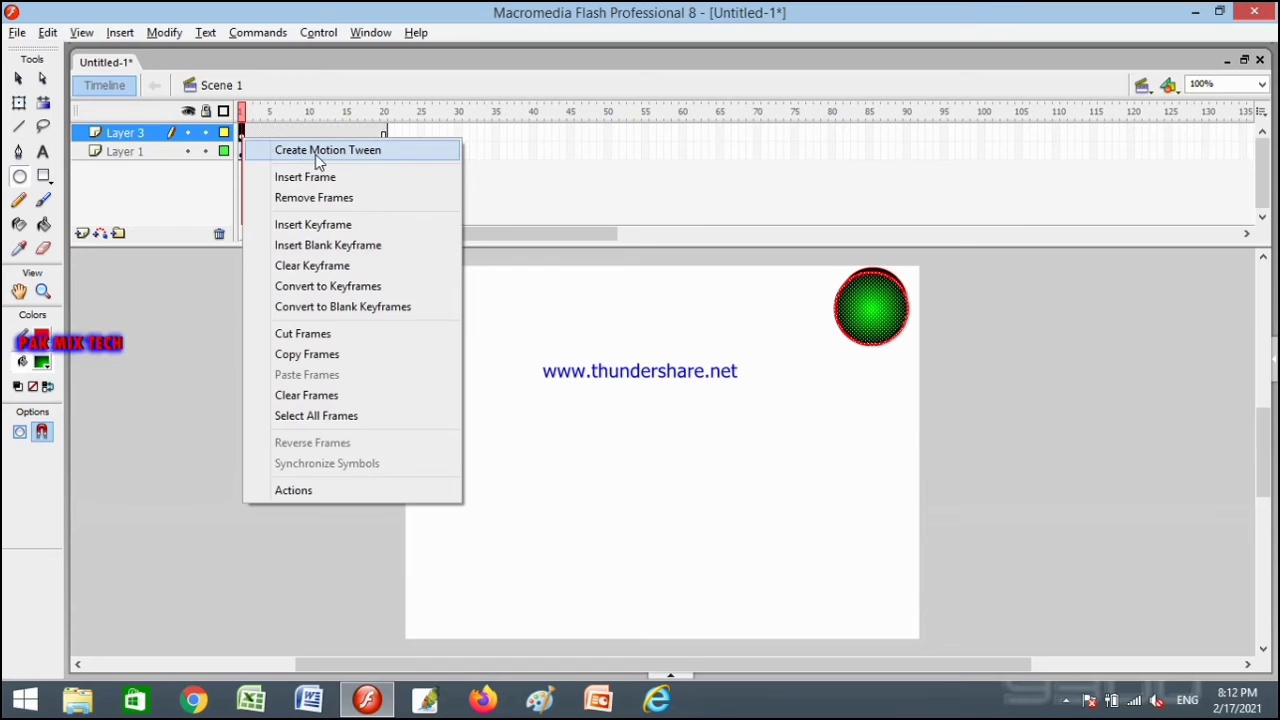
click(315, 152)
click(22, 79)
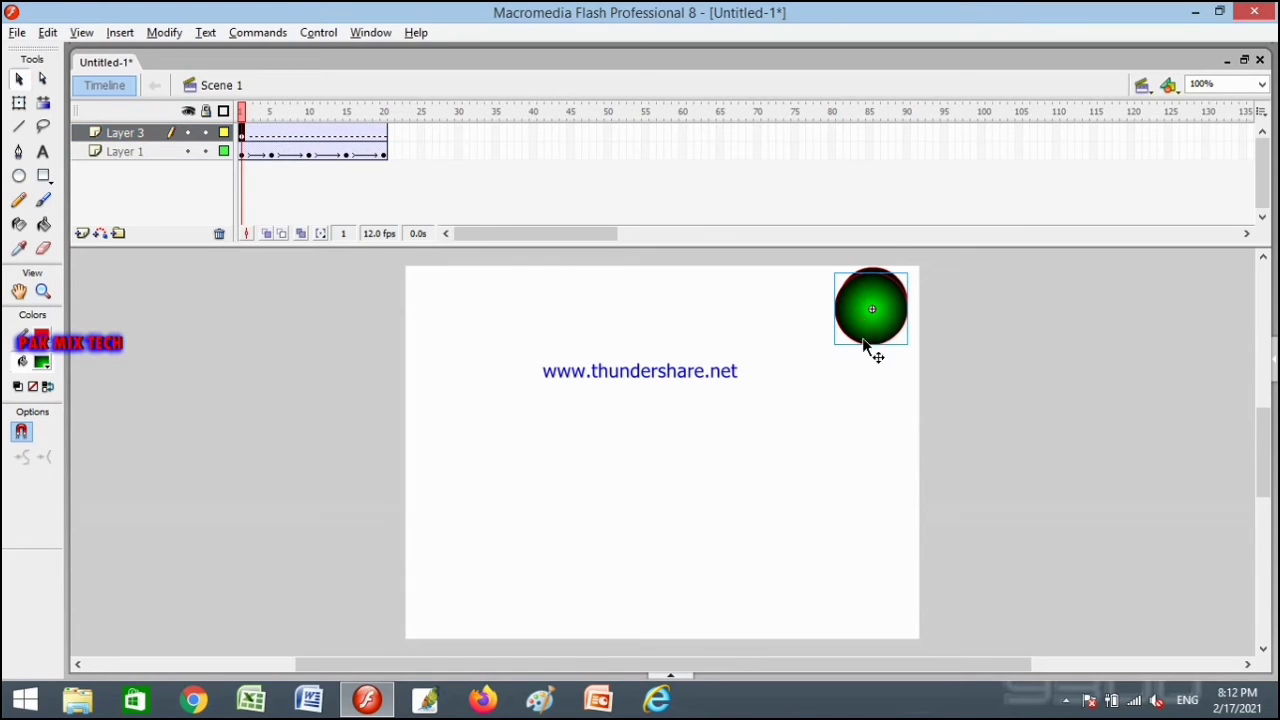
drag(865, 342, 869, 617)
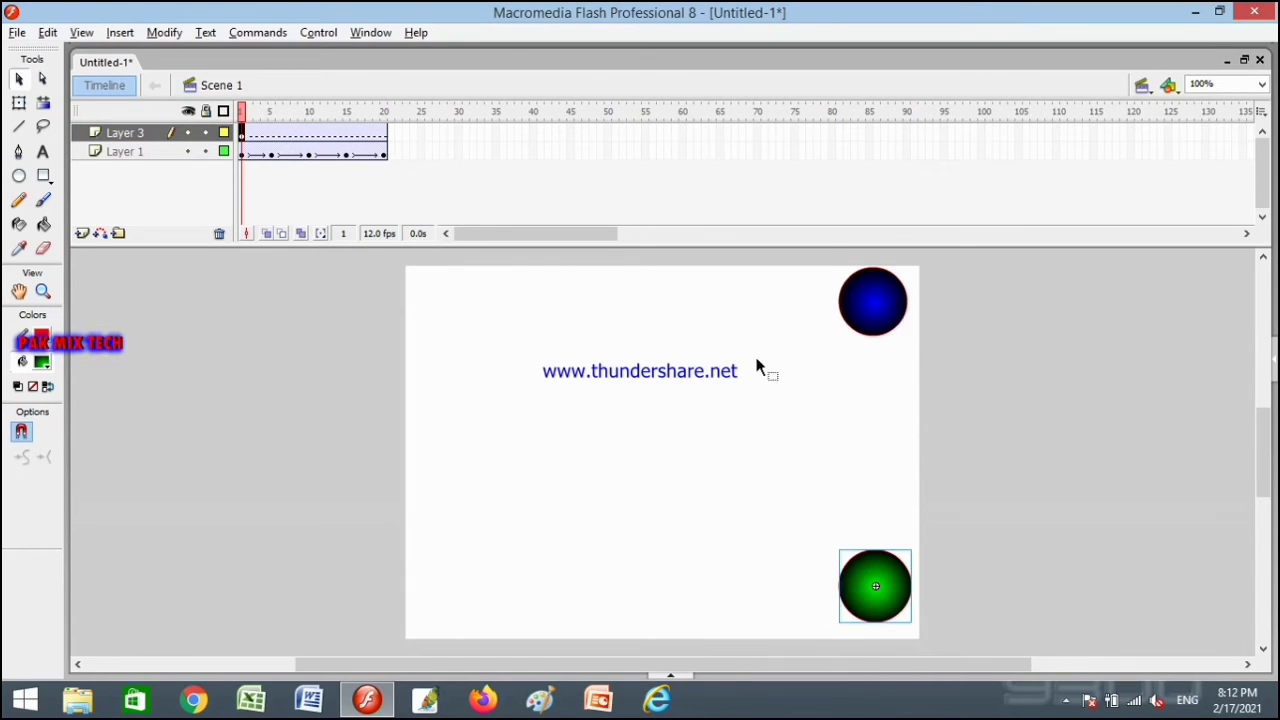
Step: Position the green ball in the stage's lower-left corner at frame 5 and in the upper-left corner at frame 10
click(271, 137)
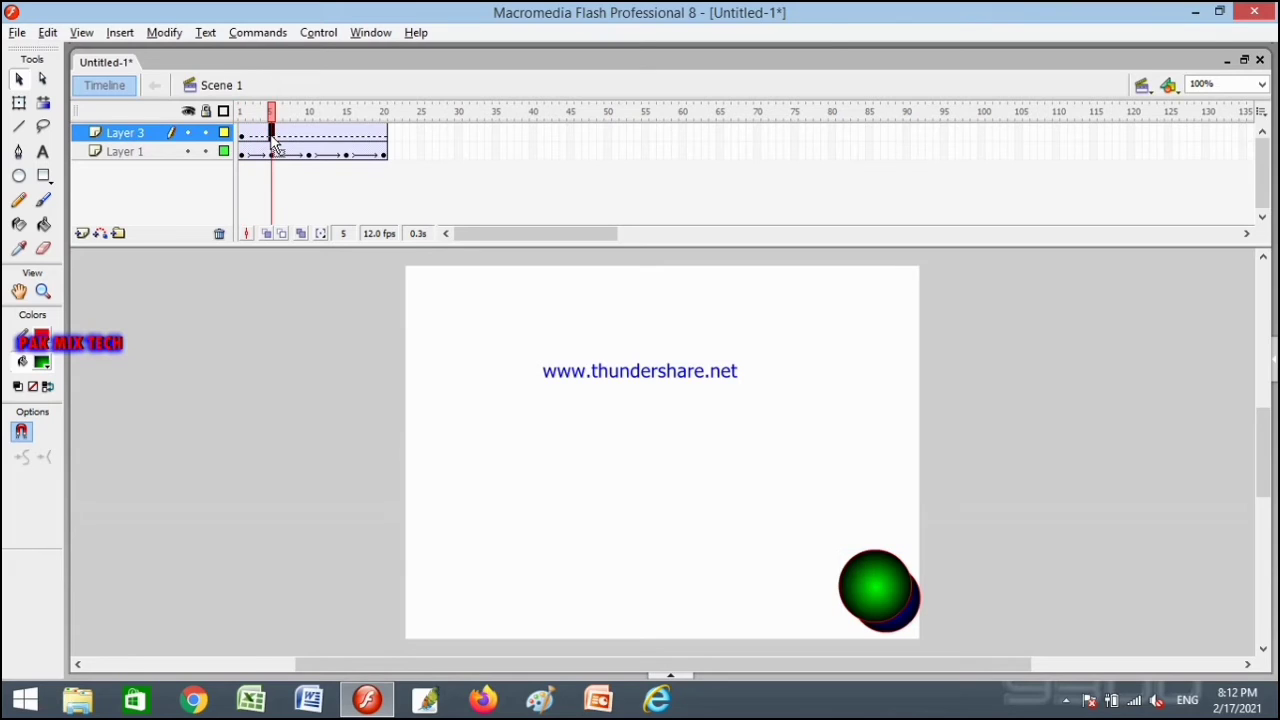
drag(848, 588, 426, 599)
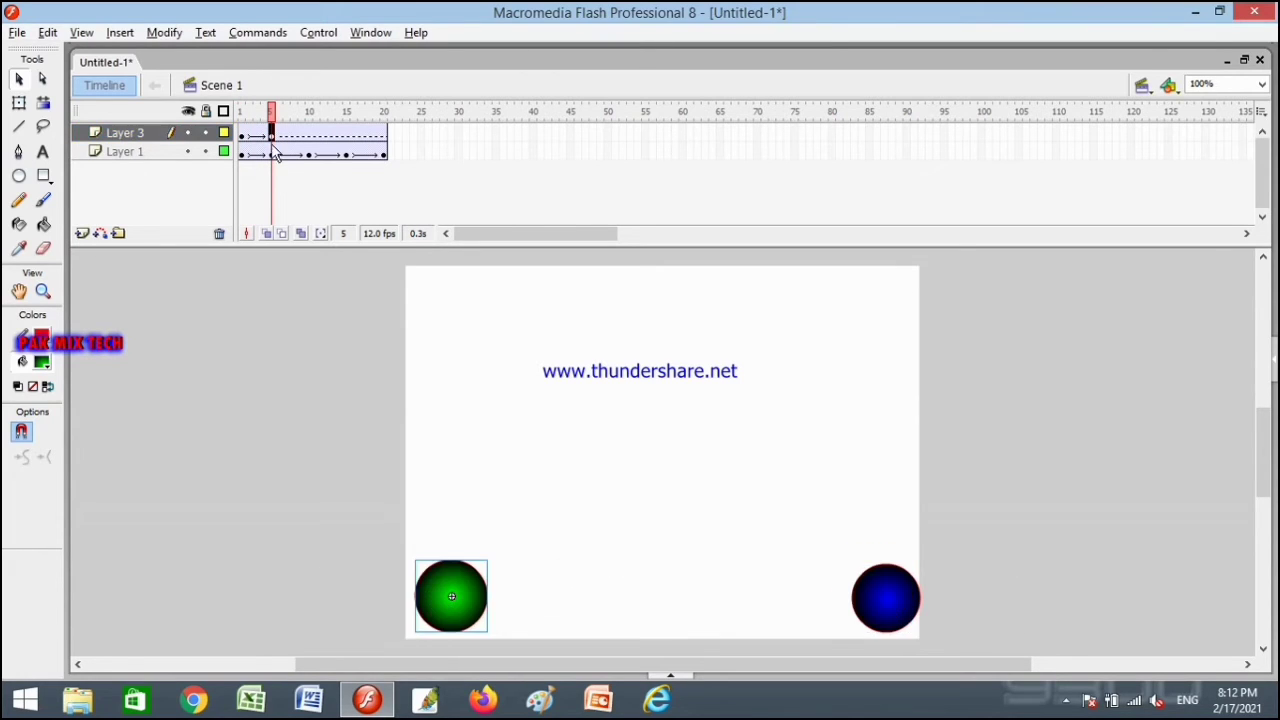
click(309, 136)
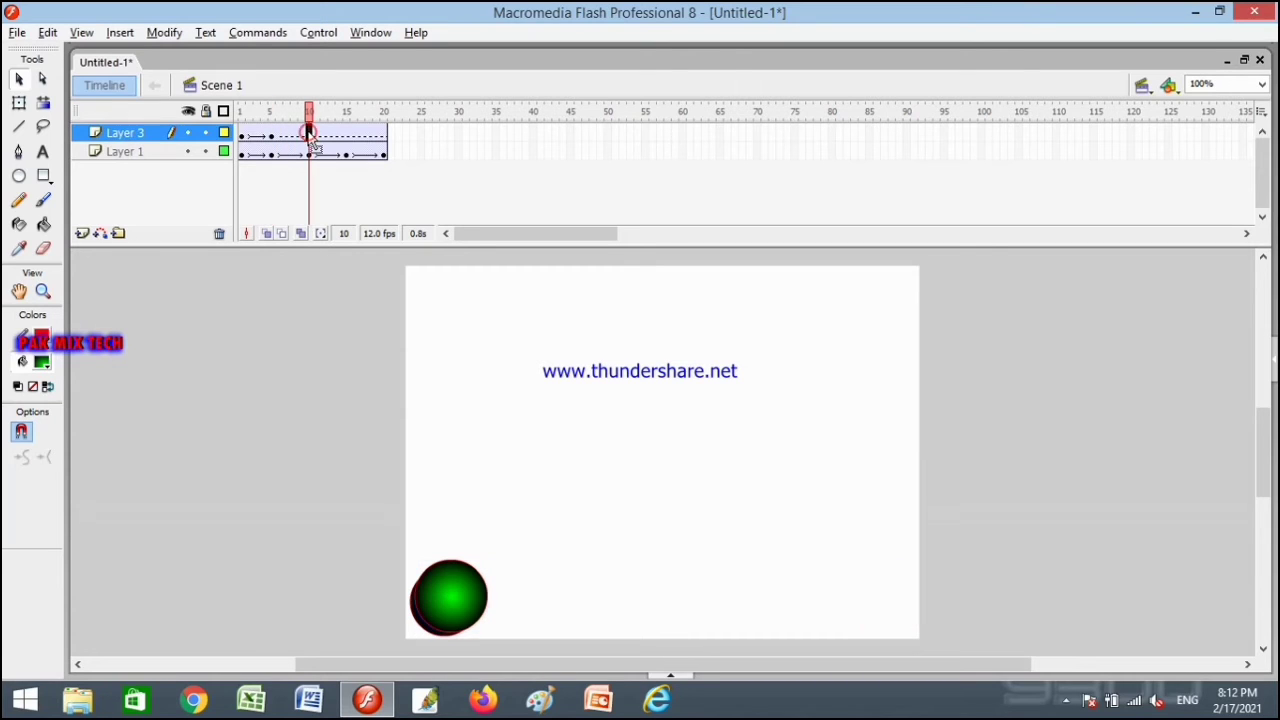
drag(461, 571, 455, 295)
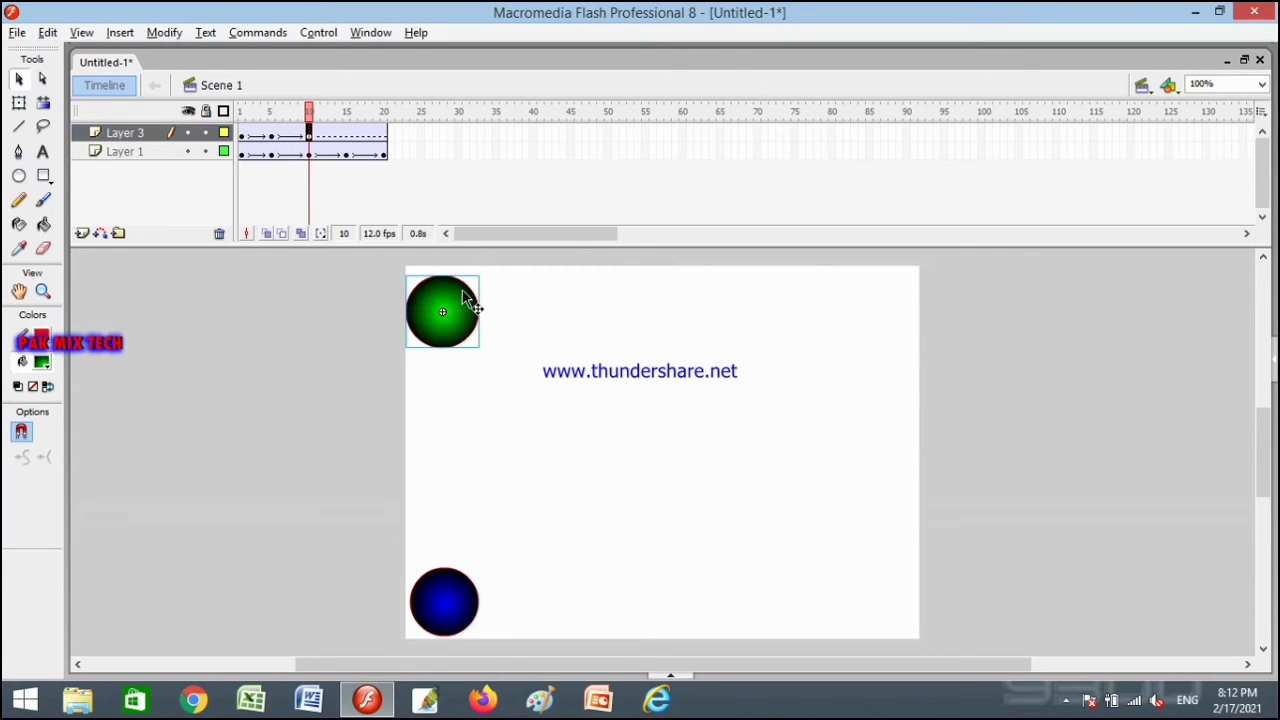
Step: Move the green ball to the stage's upper-right corner at frame 15 and add a keyframe at frame 20 of Layer 3
click(346, 136)
drag(458, 328, 882, 306)
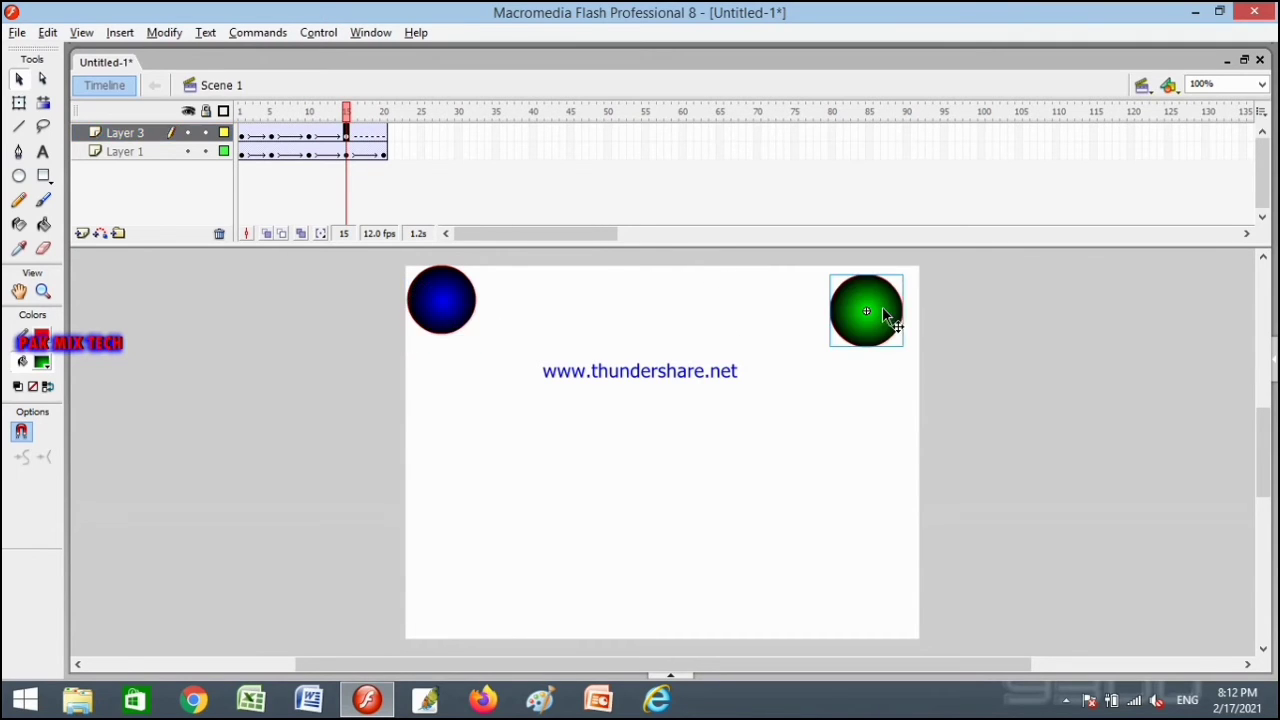
click(385, 136)
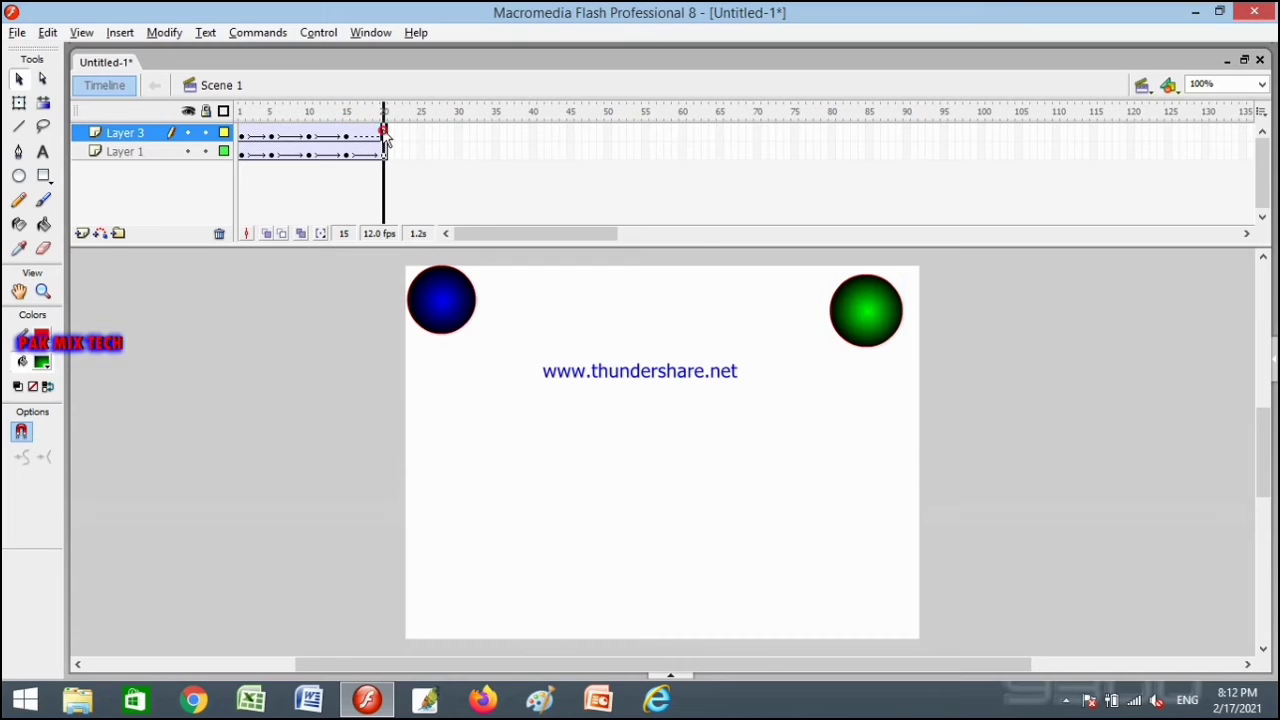
key(F6)
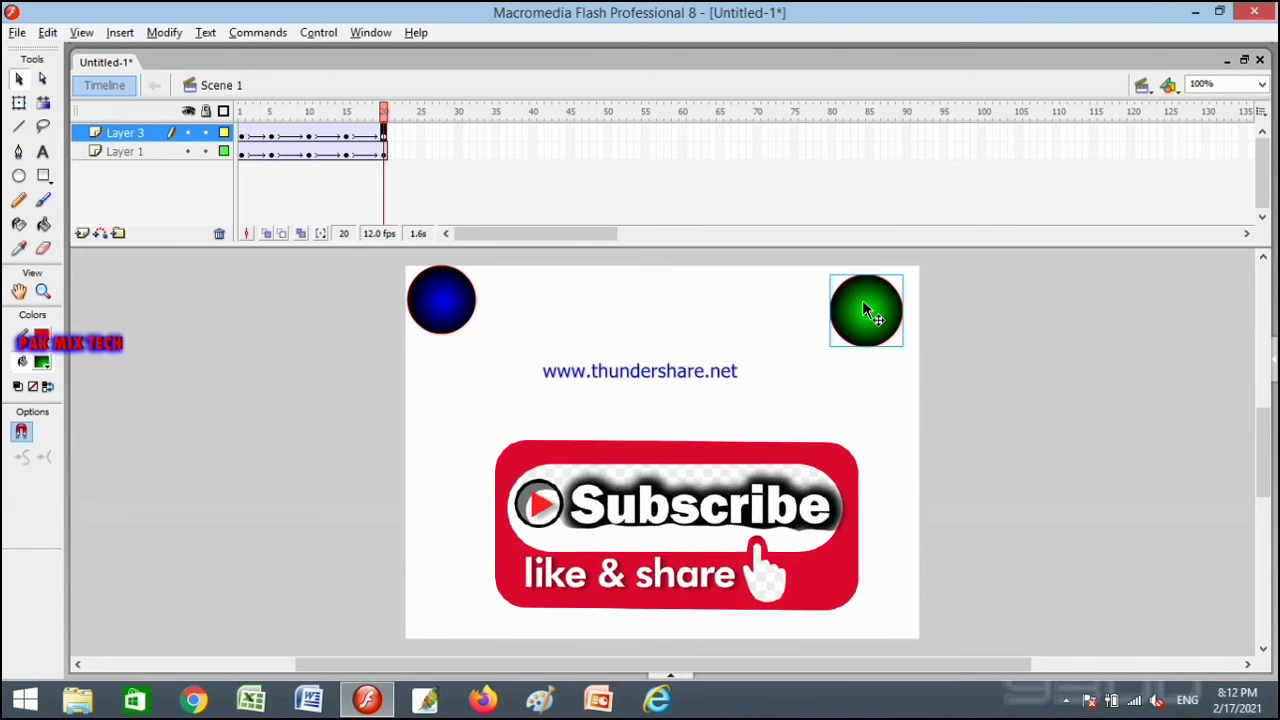
Step: Test the movie to preview both balls' motion, and close the preview
key(ctrl+Return)
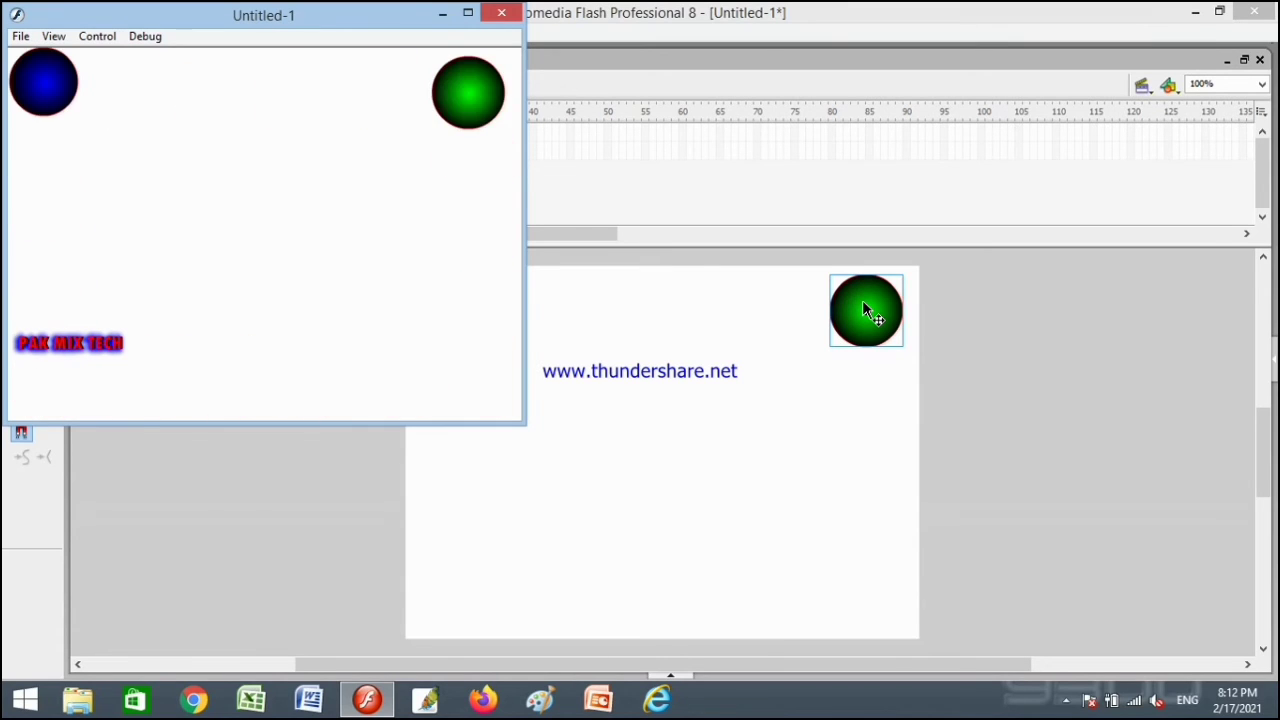
click(502, 13)
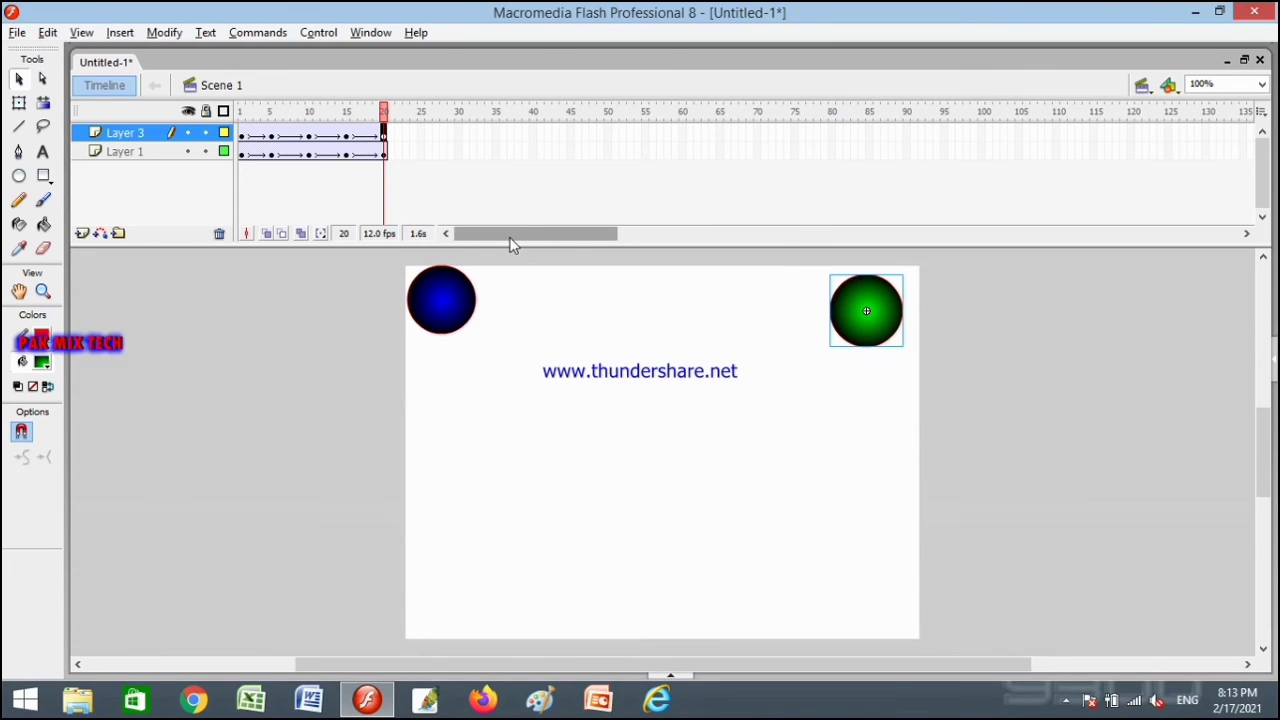
Step: Change the document's background color to olive
key(ctrl+j)
click(580, 381)
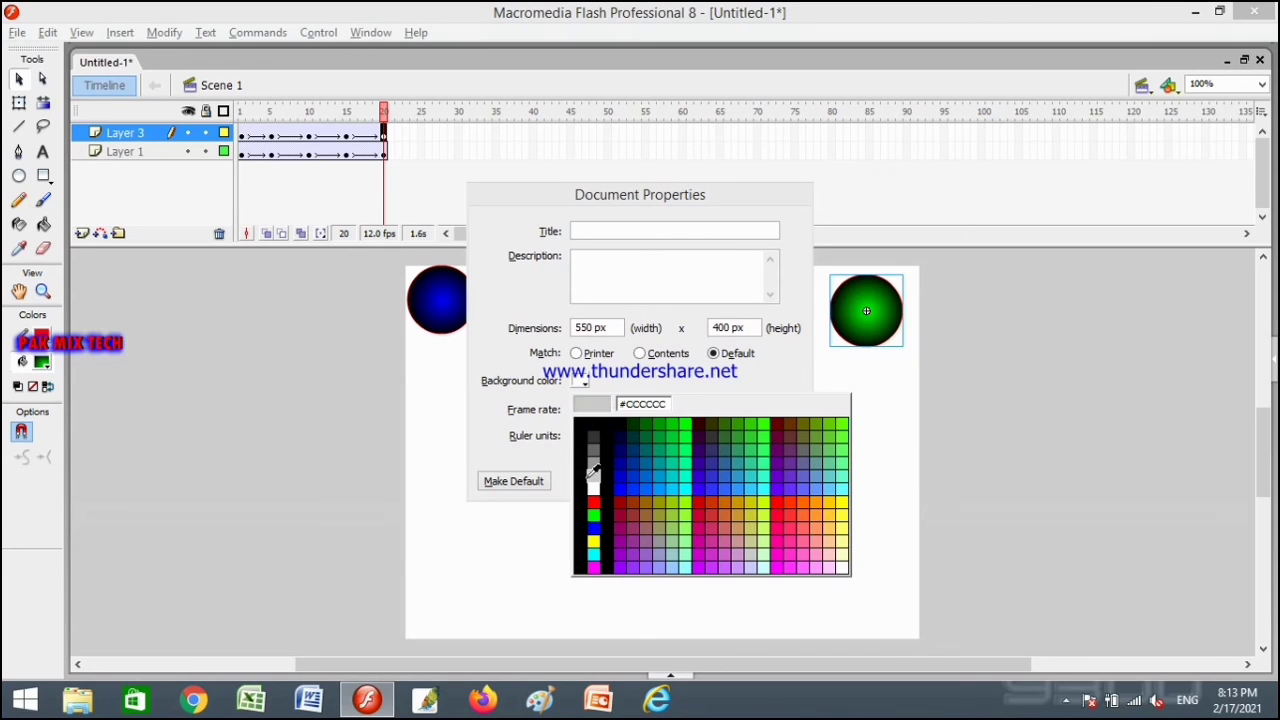
click(660, 504)
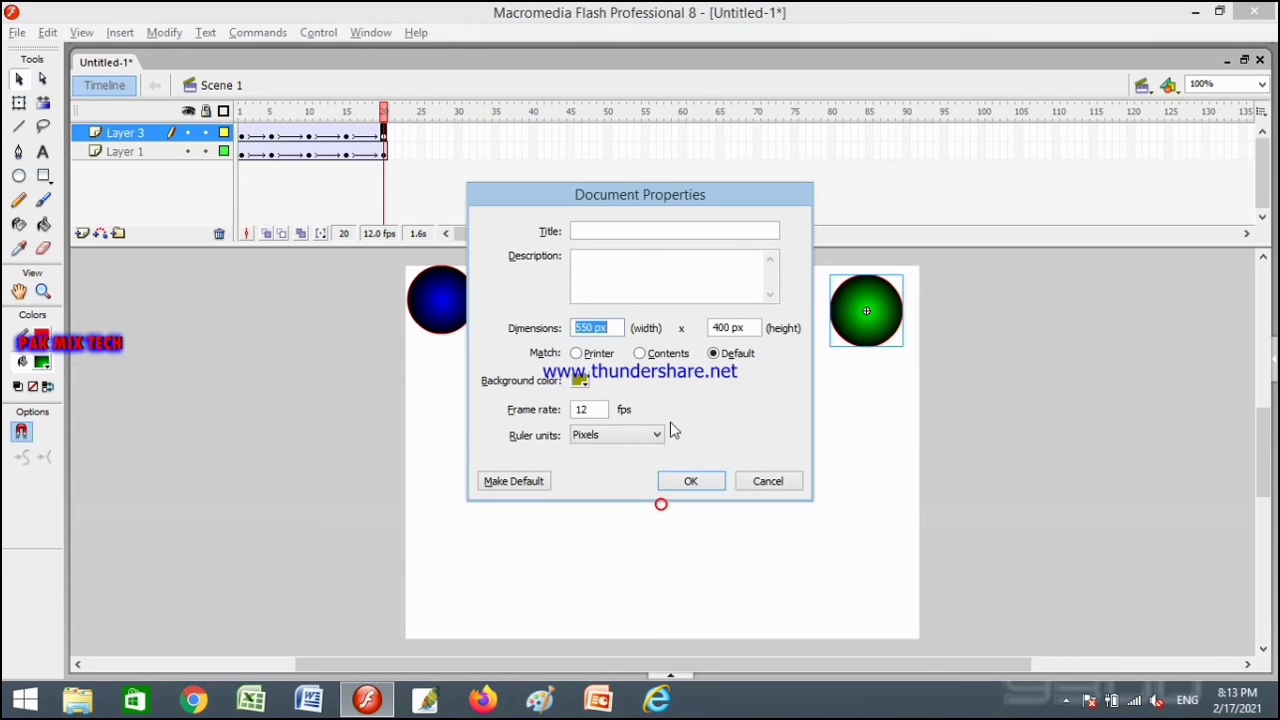
click(688, 481)
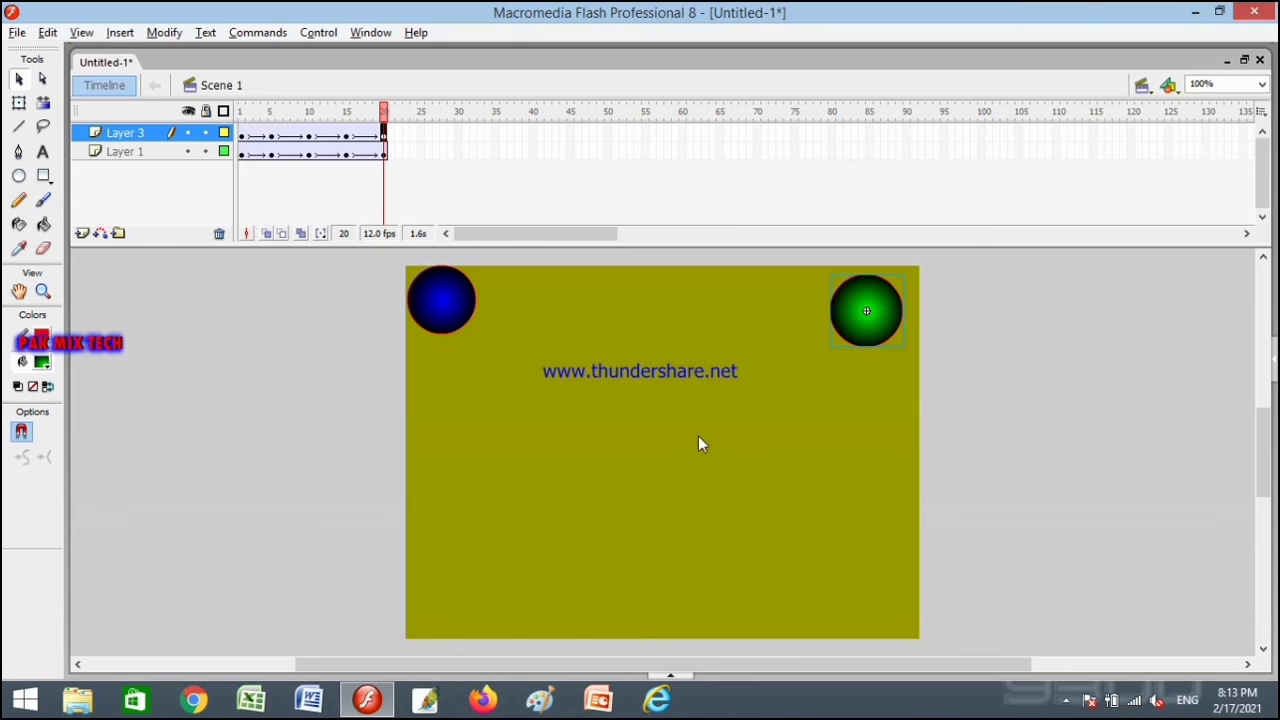
Step: Test the movie again with the colored background, maximize the preview and zoom in twice on the animation
key(ctrl+Return)
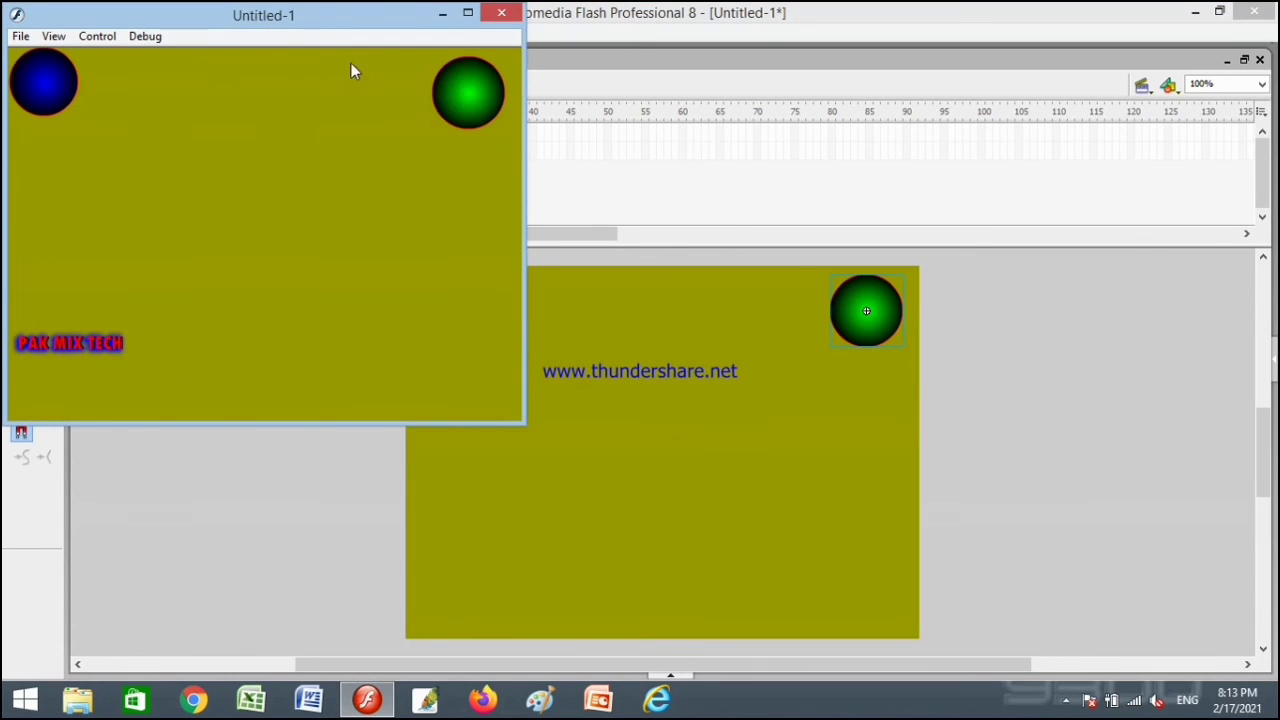
drag(287, 20, 660, 119)
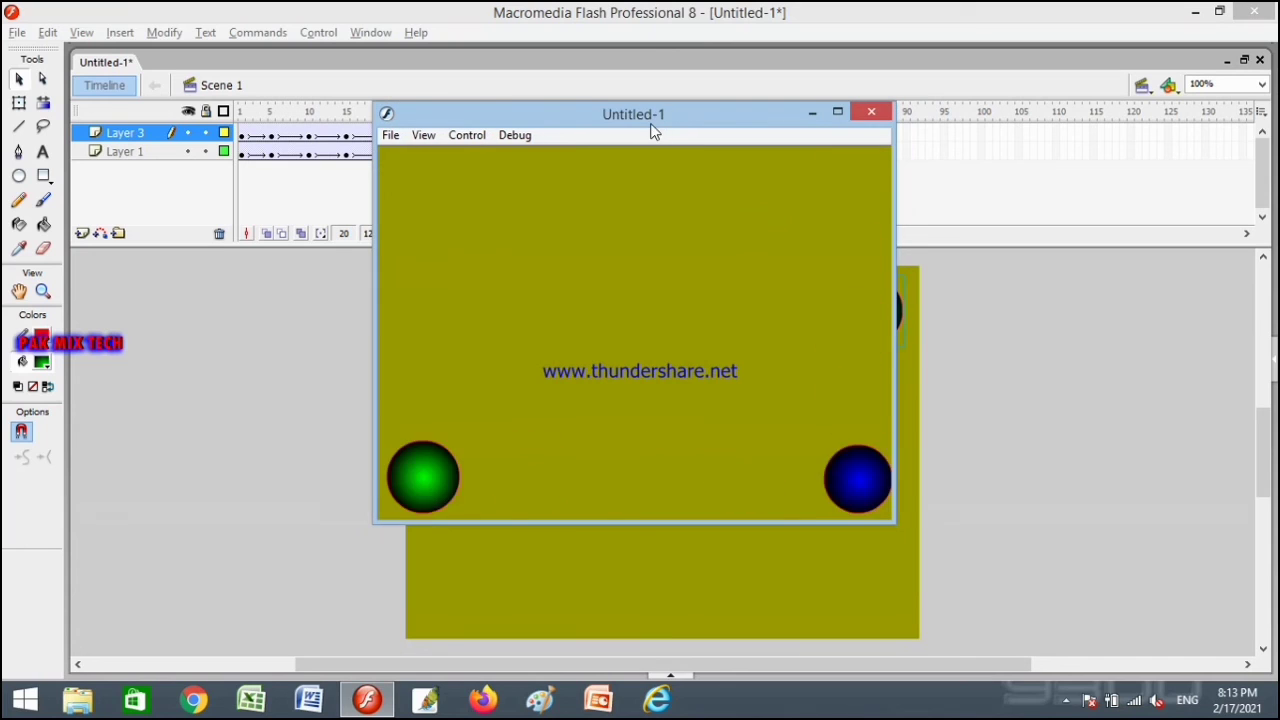
click(837, 112)
right_click(559, 224)
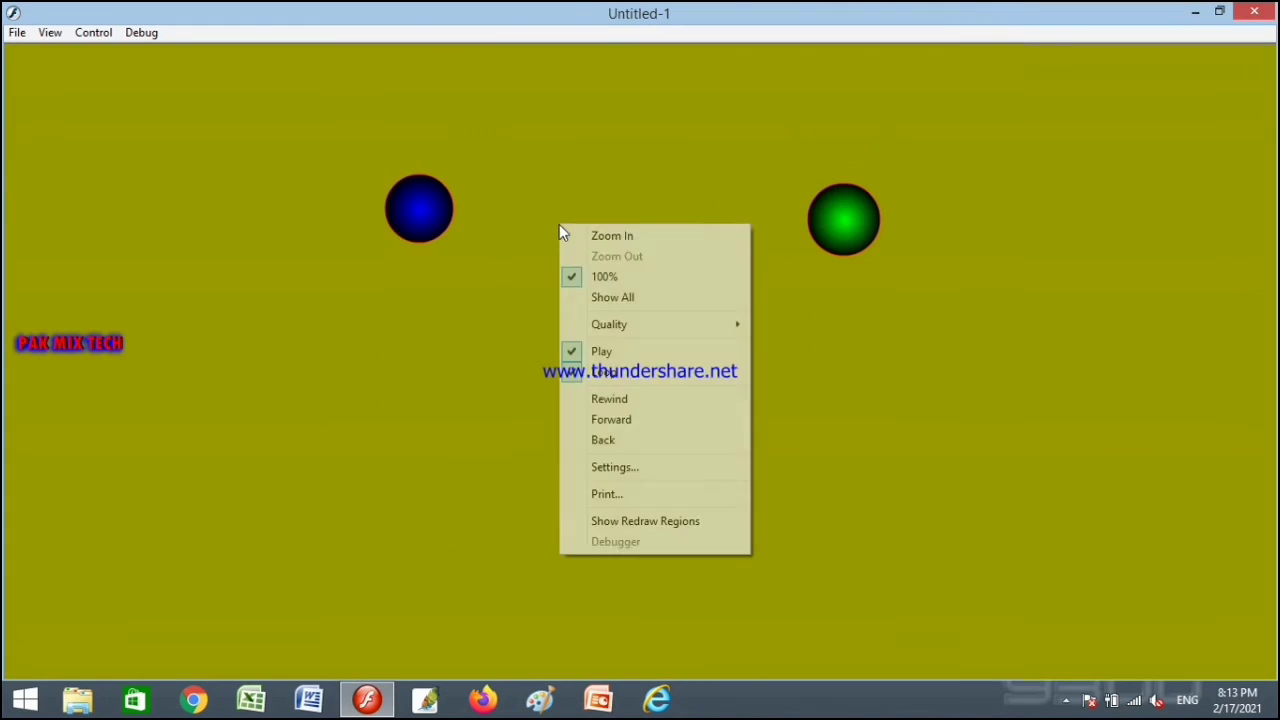
click(610, 236)
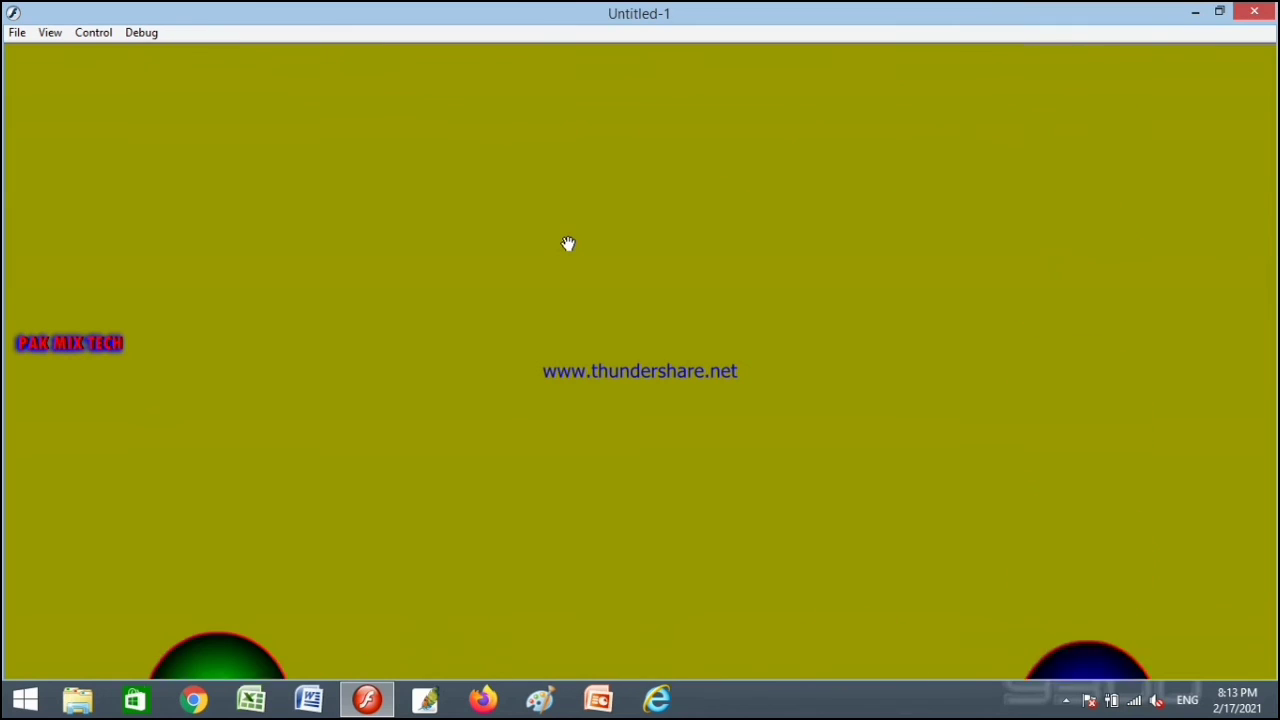
right_click(568, 244)
click(607, 257)
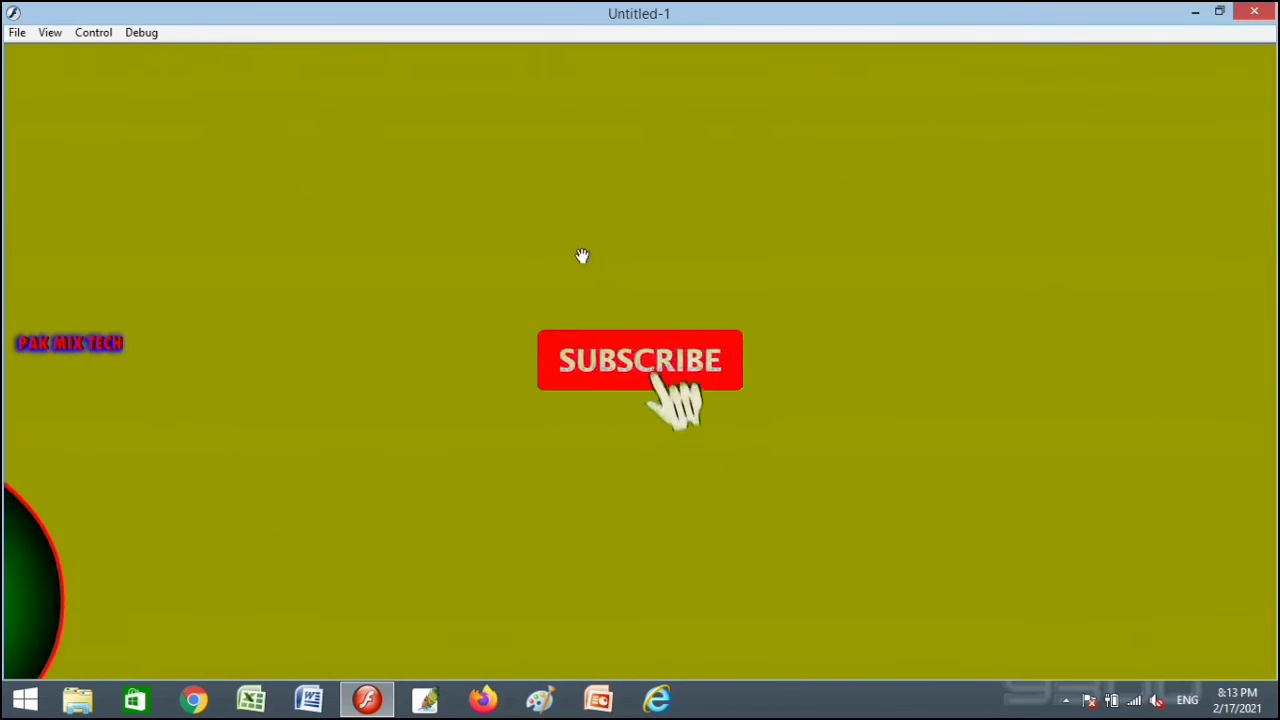